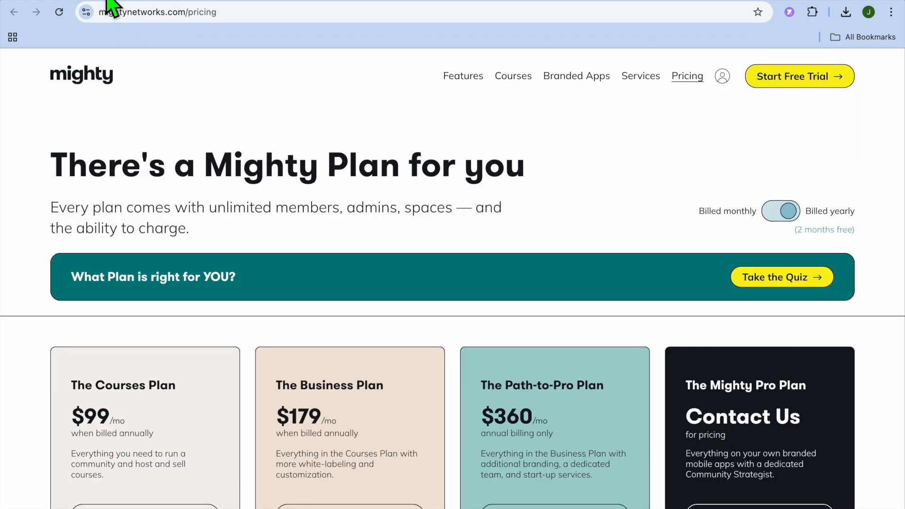
Compare the subscription plans on the Mighty Networks pricing page and examine the sign-up options on the account creation form.
scroll(159, 213, "down", 2)
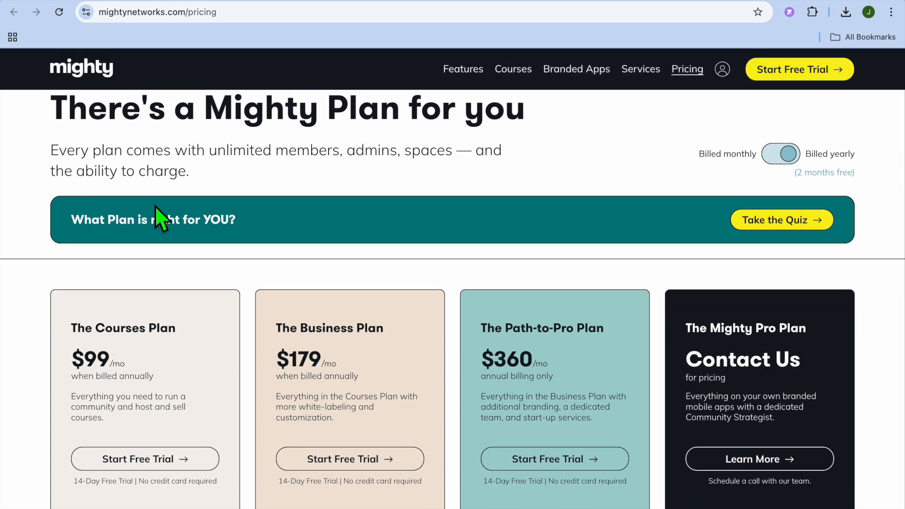
scroll(155, 206, "down", 1)
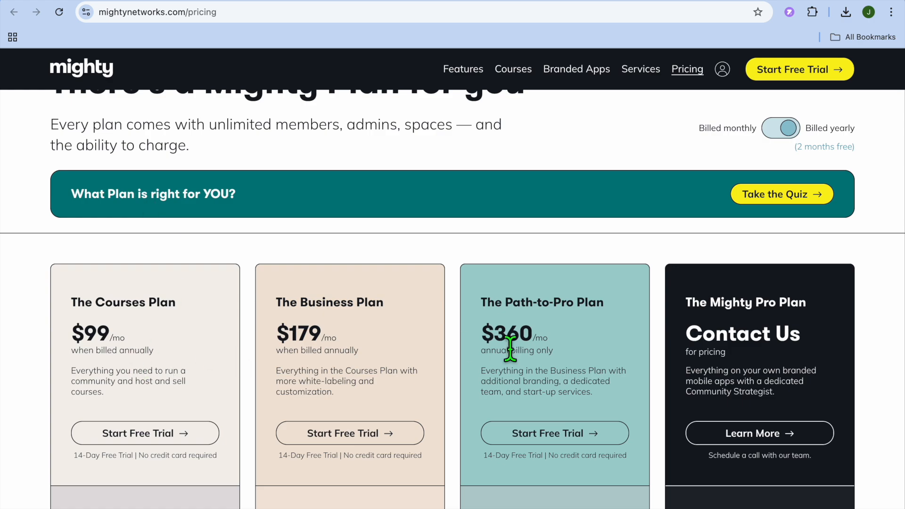
scroll(509, 343, "down", 4)
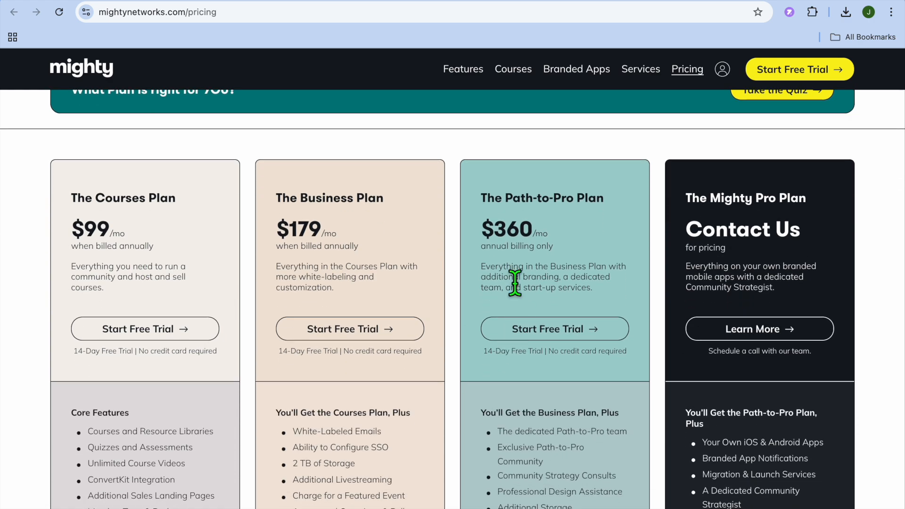
scroll(181, 204, "up", 5)
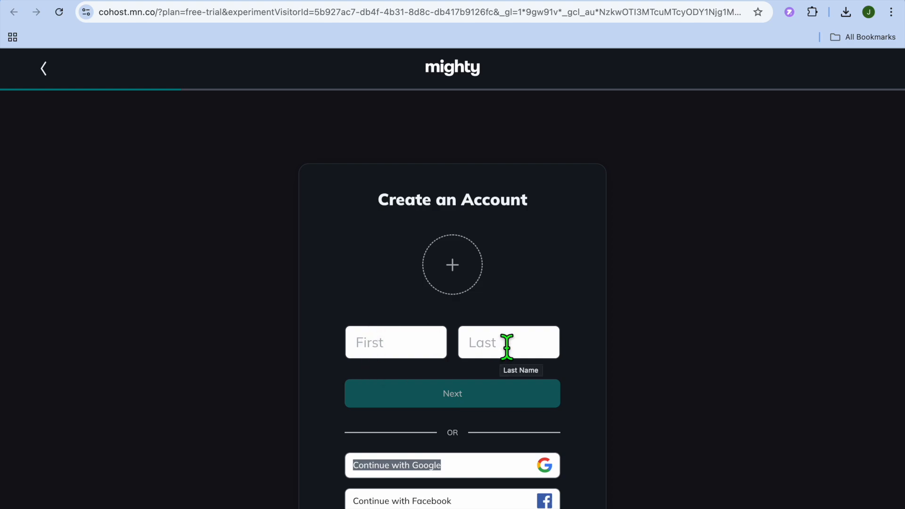
scroll(592, 414, "down", 2)
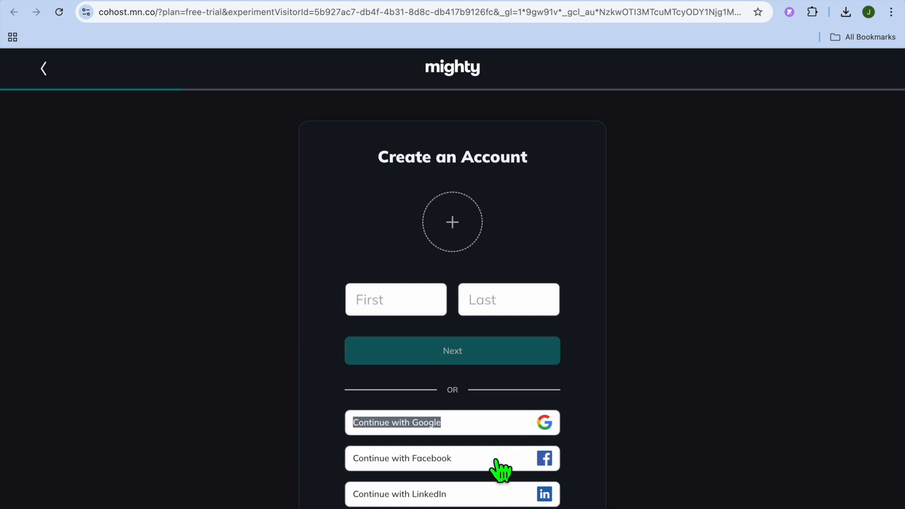
scroll(498, 464, "down", 2)
scroll(500, 470, "down", 1)
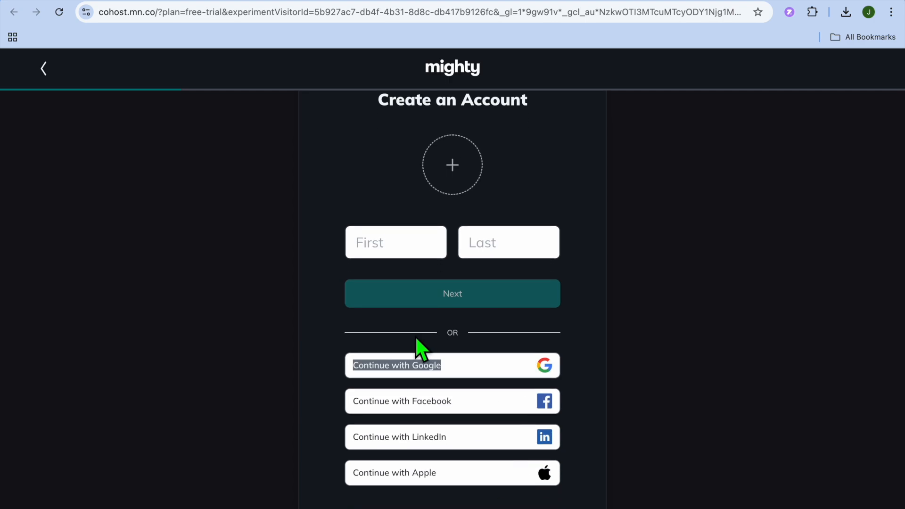
left_click(171, 0)
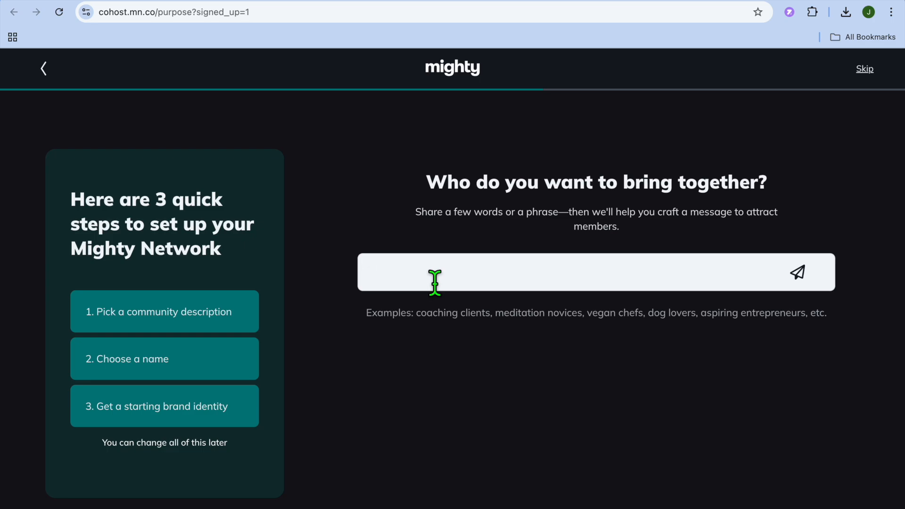
Enter "cat lovers" as the audience to bring together and generate community description suggestions.
type("cat lovers")
key("Return")
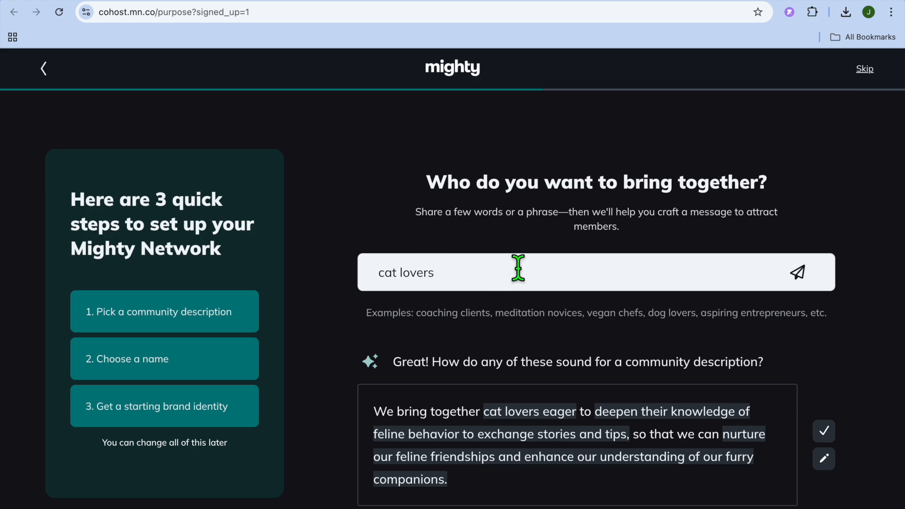
Accept the suggested description about creating the perfect kitty paradise and choose Whisker Wonderland as the community name.
scroll(516, 256, "down", 2)
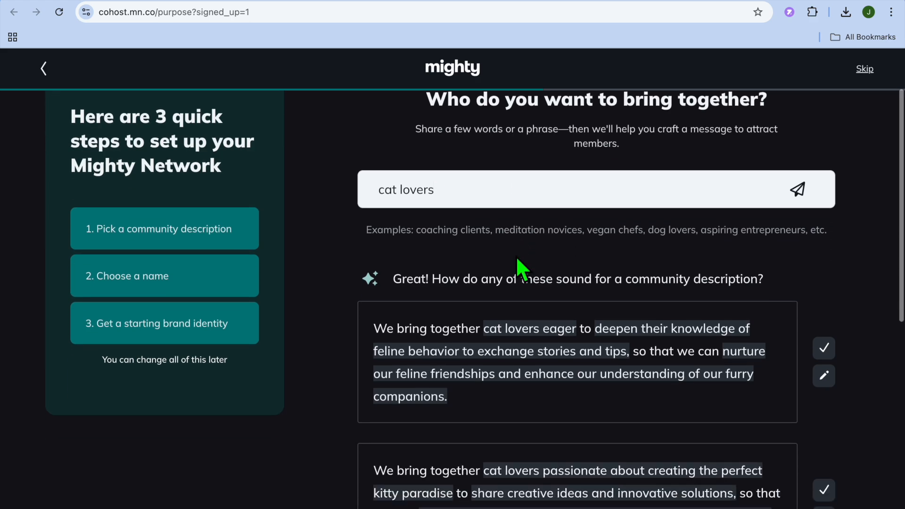
scroll(516, 256, "down", 1)
scroll(518, 260, "down", 2)
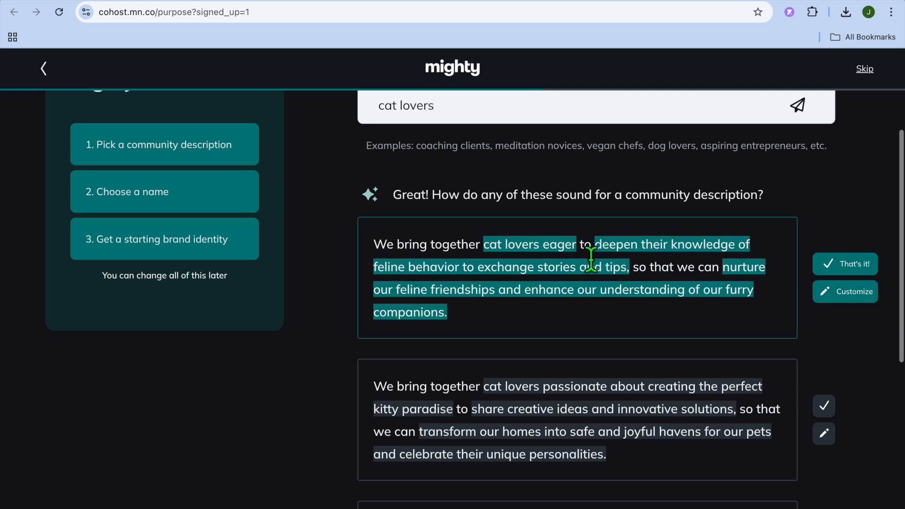
scroll(544, 309, "down", 7)
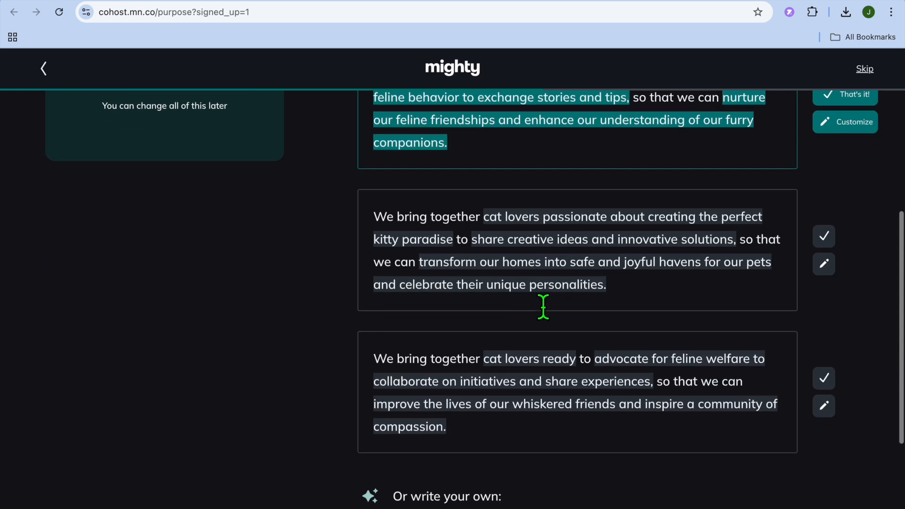
scroll(542, 307, "down", 4)
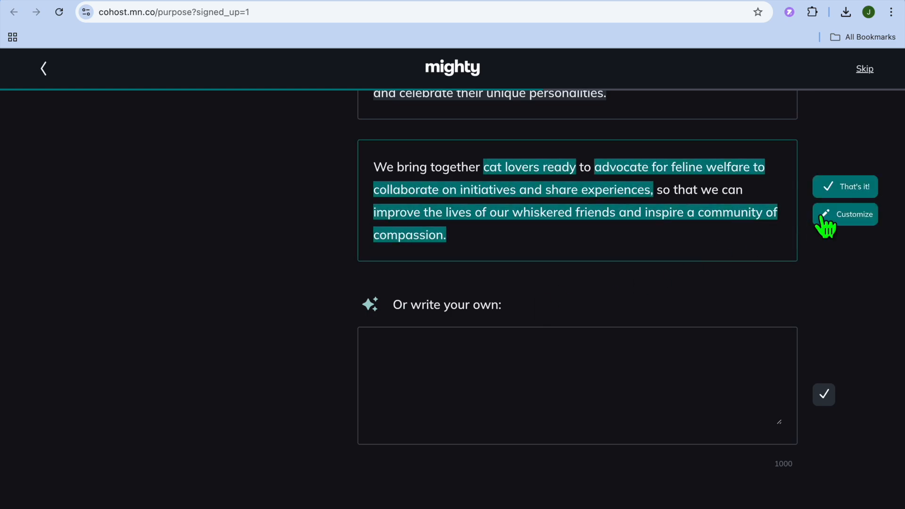
scroll(688, 286, "up", 7)
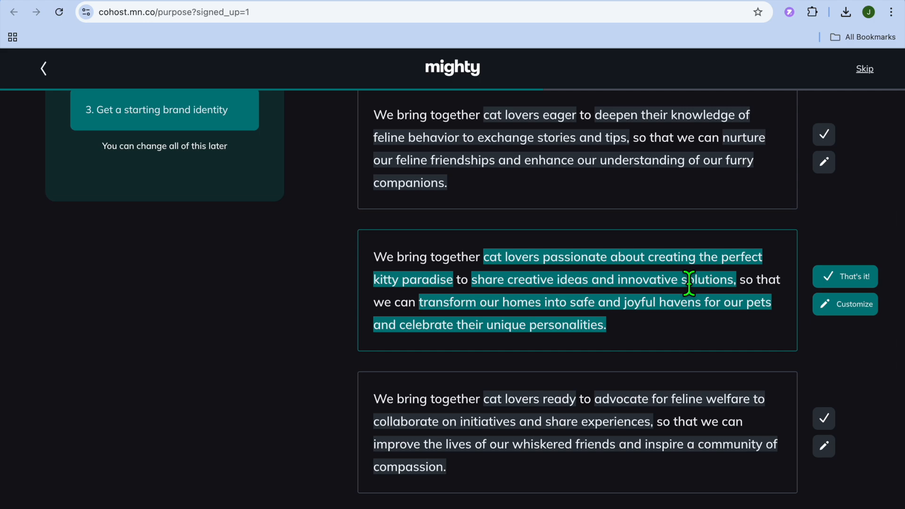
scroll(689, 283, "up", 1)
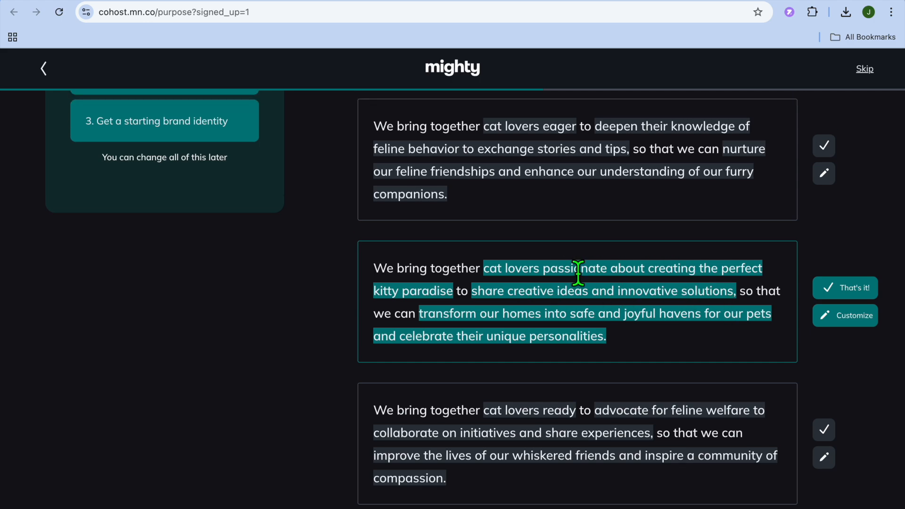
left_click(840, 289)
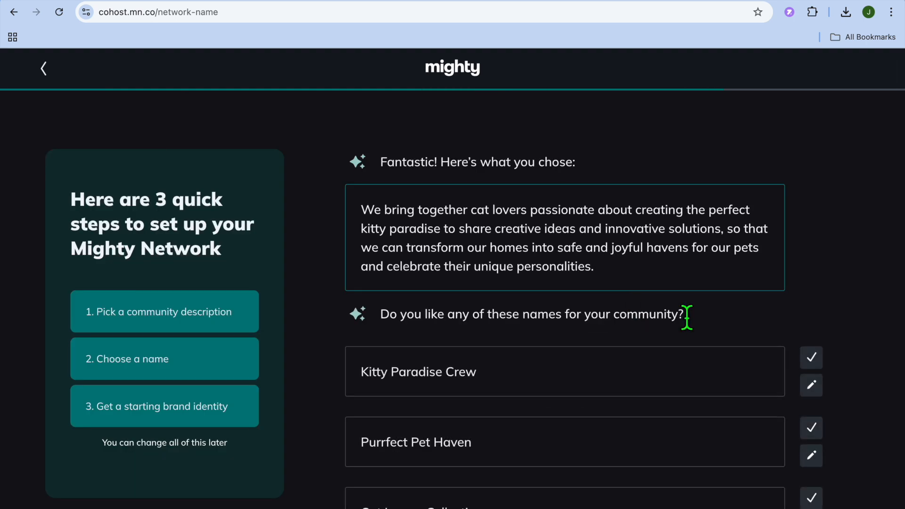
scroll(687, 317, "down", 5)
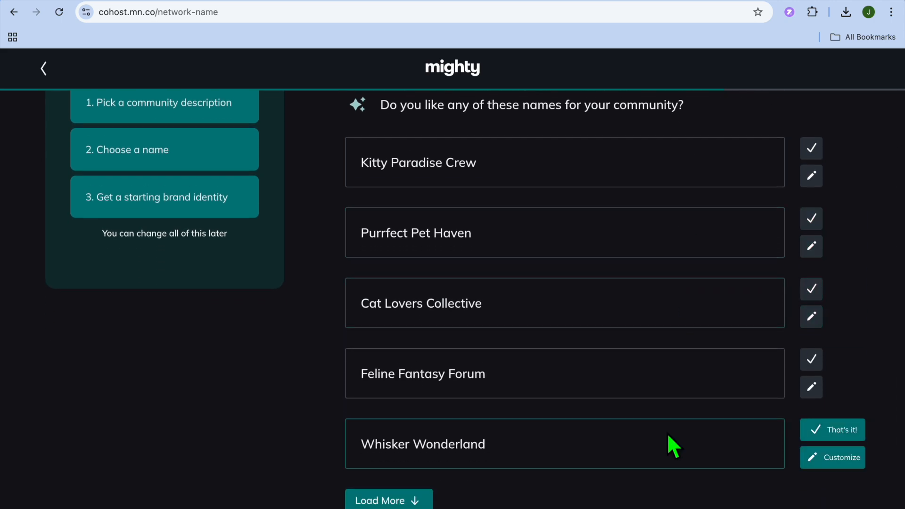
left_click(830, 430)
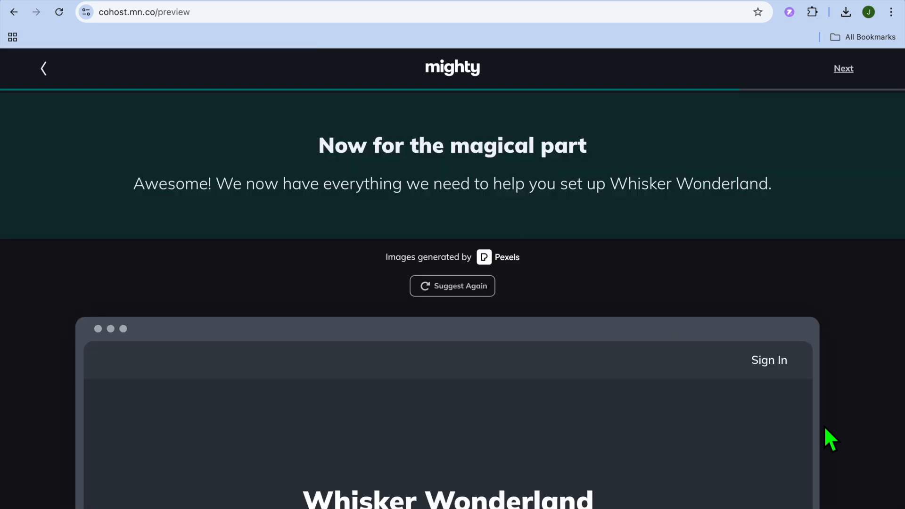
Review the generated Whisker Wonderland branding preview and accept it to create the network.
scroll(714, 357, "down", 4)
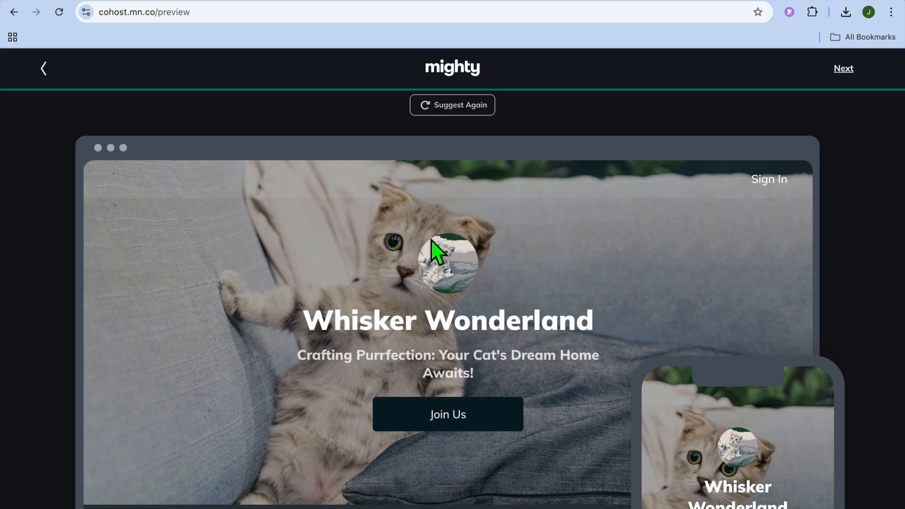
scroll(493, 273, "down", 13)
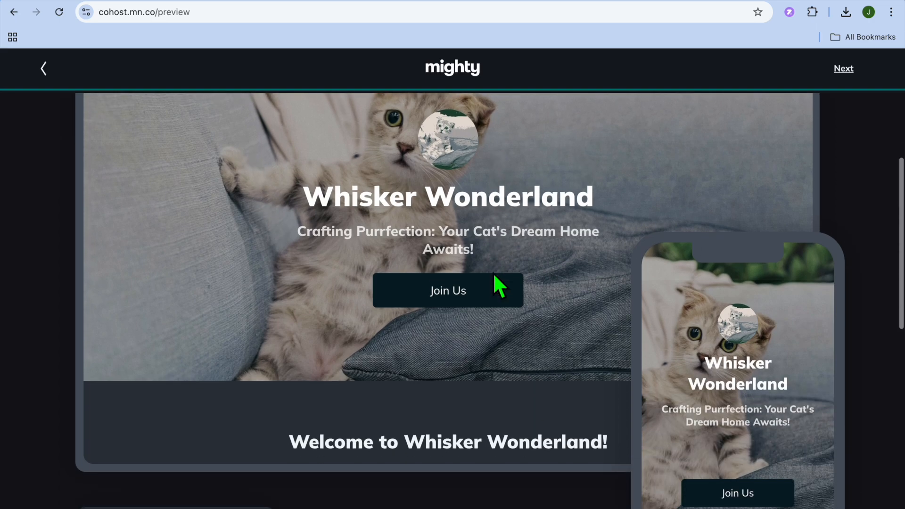
scroll(493, 272, "up", 13)
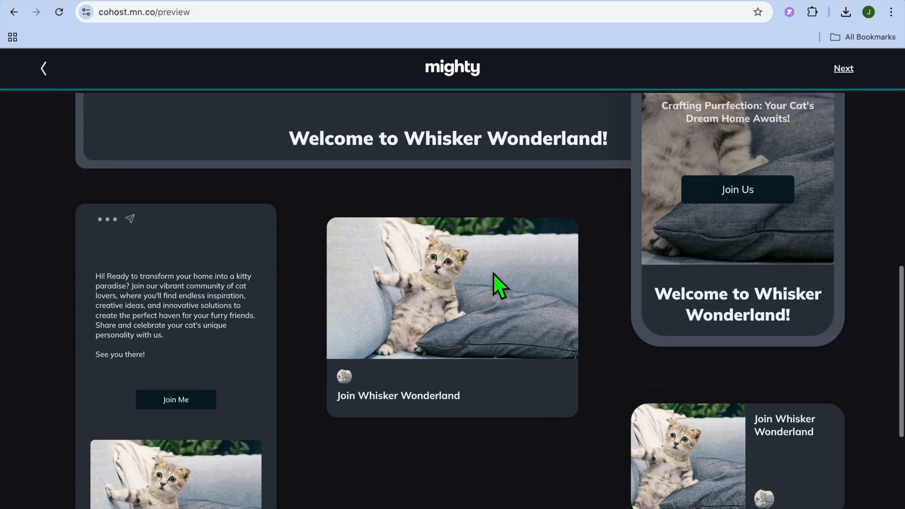
scroll(493, 272, "up", 5)
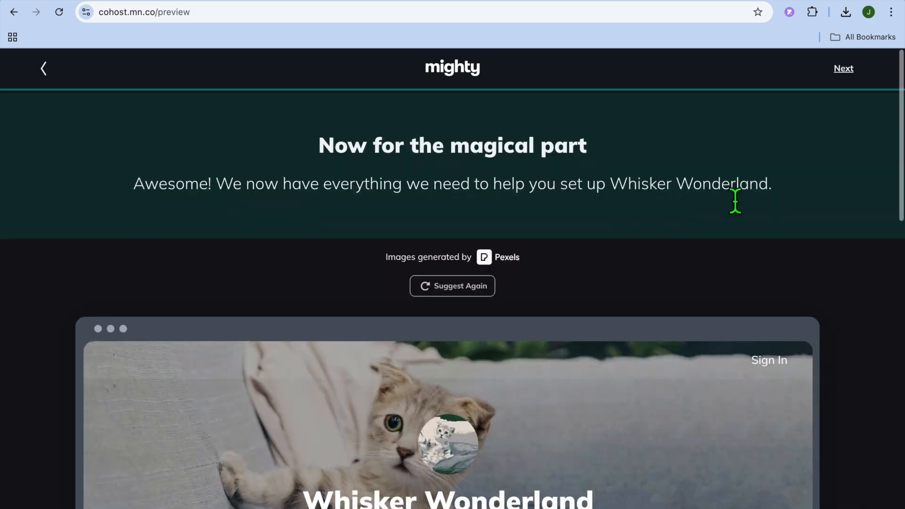
scroll(617, 372, "down", 18)
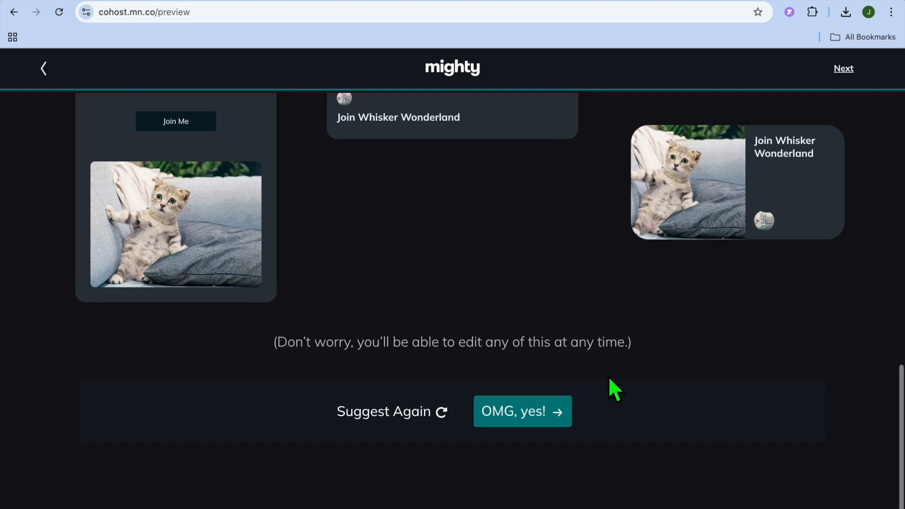
left_click(533, 410)
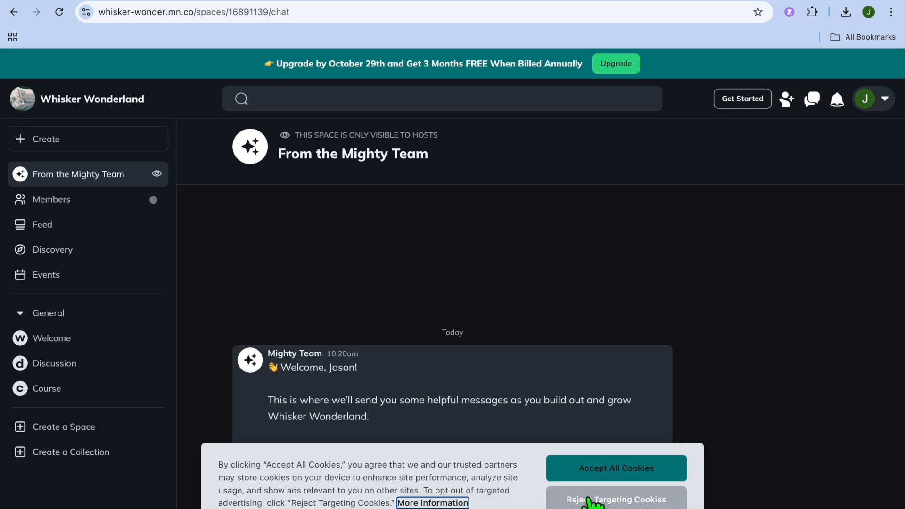
Reject targeting cookies, open the Course space, and decline the live overview invitation.
left_click(617, 500)
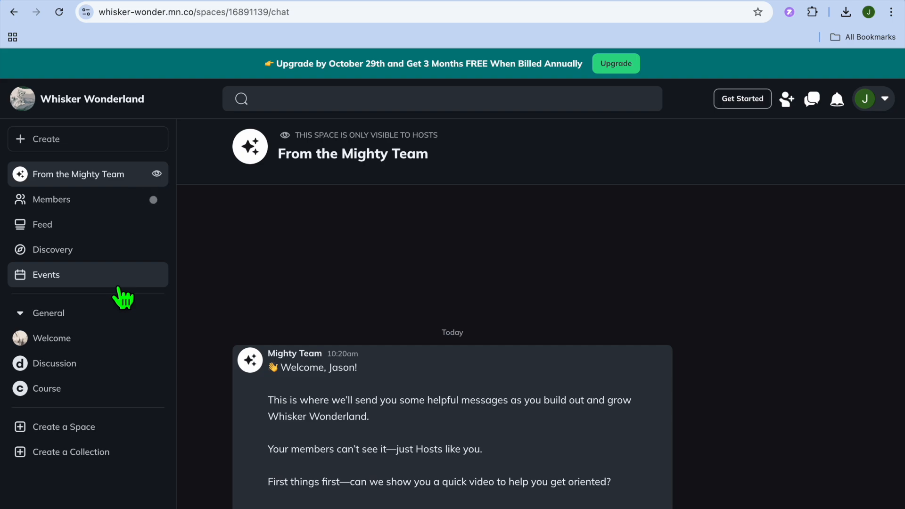
left_click(57, 394)
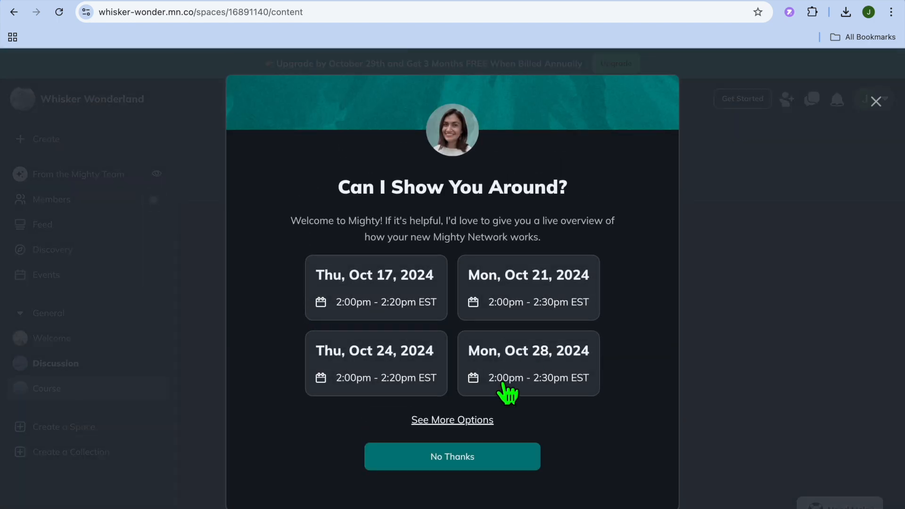
left_click(453, 458)
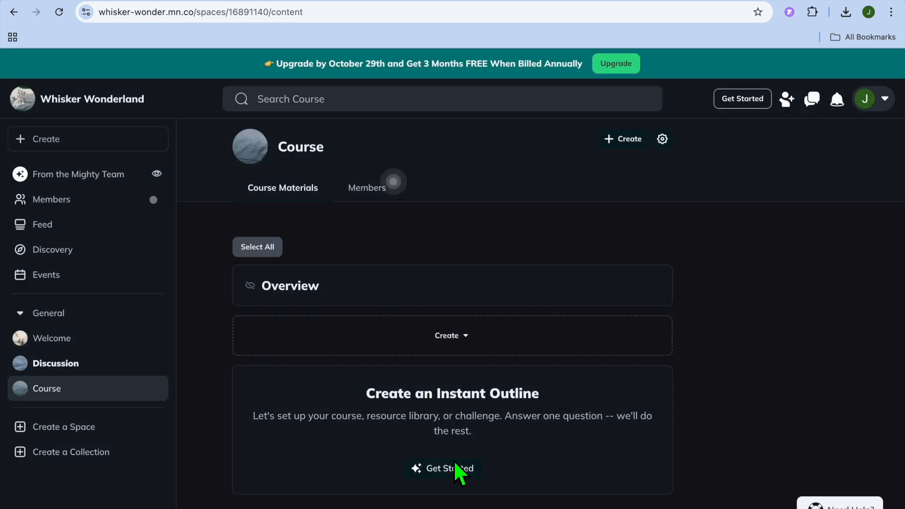
Generate an instant course outline from the idea "how to take care of cats".
scroll(455, 462, "down", 1)
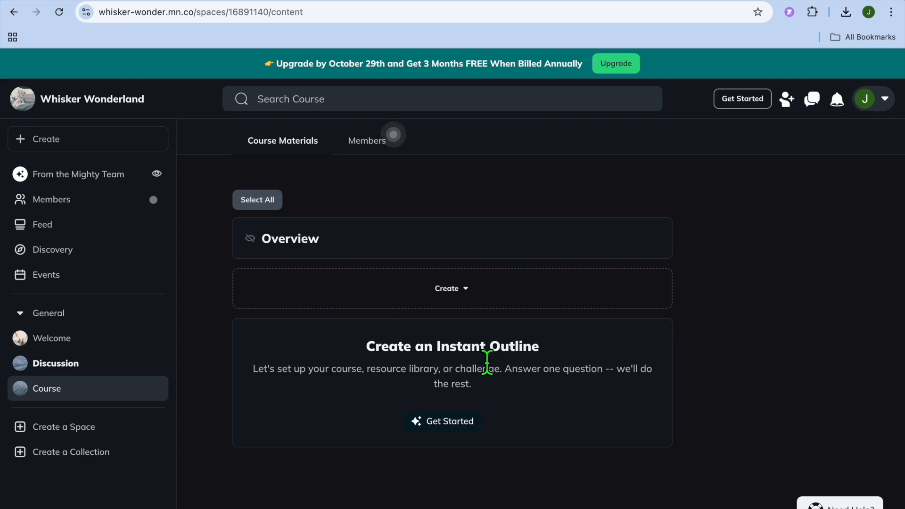
left_click(446, 420)
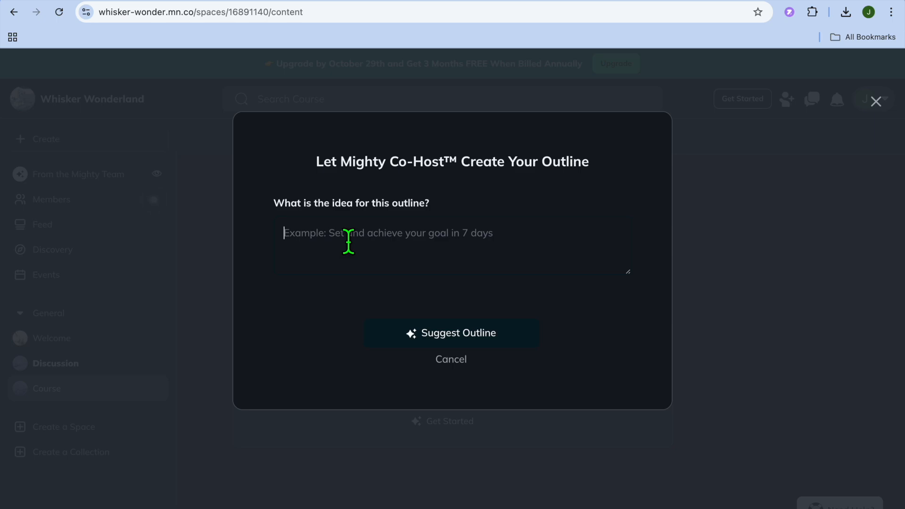
type("hos ")
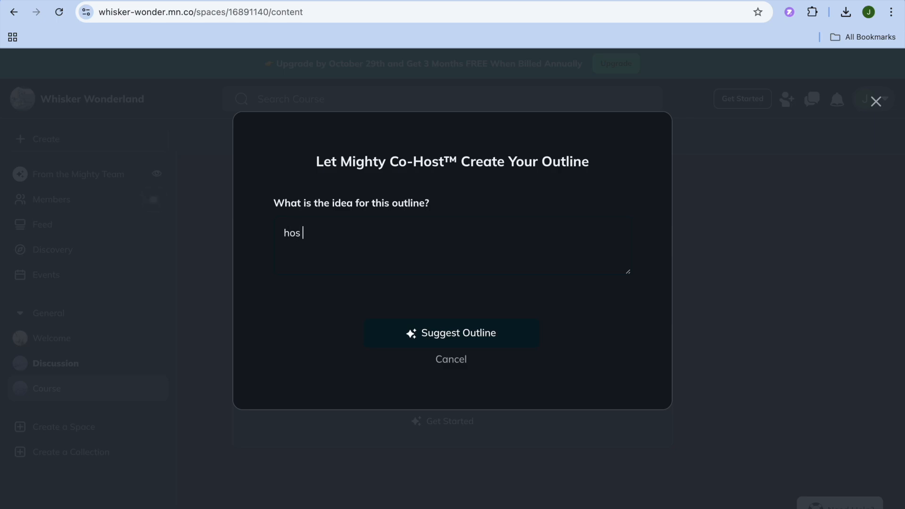
type("w to take care of cats")
key("Return")
left_click(434, 331)
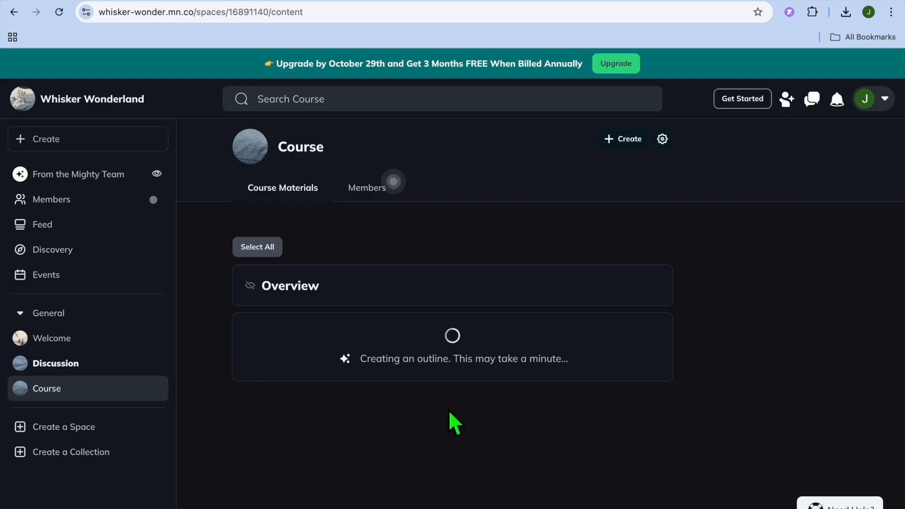
Open the lesson "Choosing the Right Cat Food" under Basic Cat Care Needs for editing and examine its content insertion options.
scroll(448, 409, "down", 3)
scroll(445, 408, "down", 8)
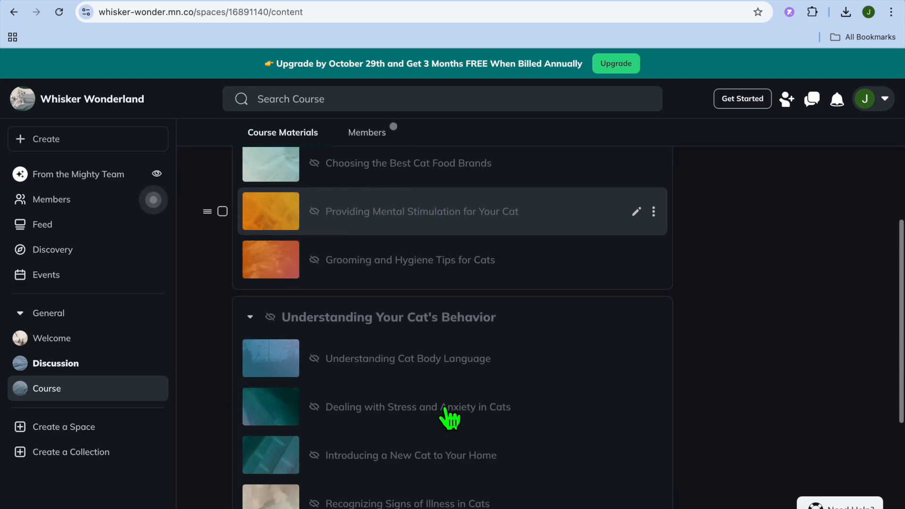
scroll(445, 409, "up", 10)
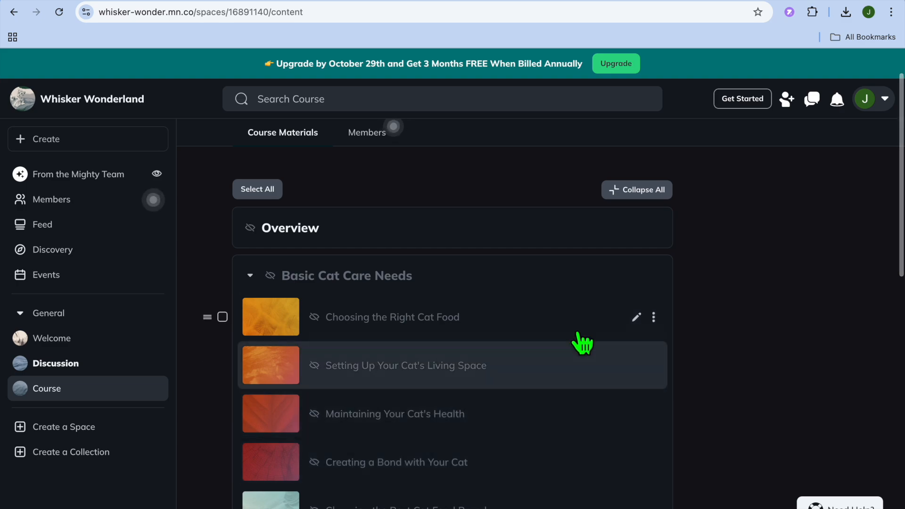
left_click(636, 316)
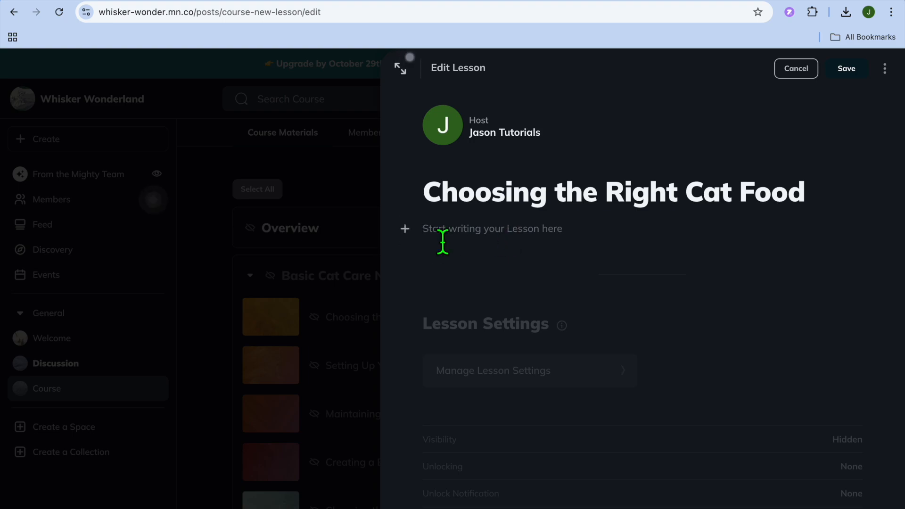
left_click(405, 229)
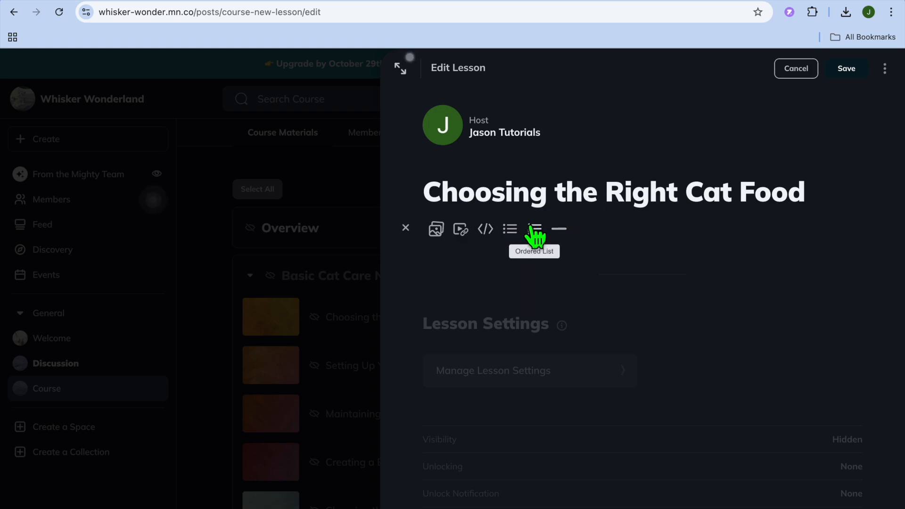
left_click(661, 338)
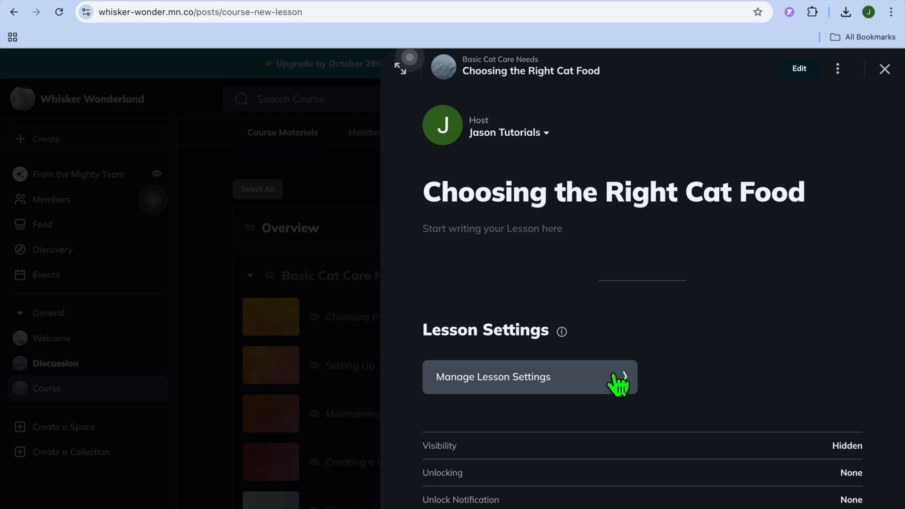
Open the settings of the Choosing the Right Cat Food lesson and examine its visibility, unlock, completion, owner, comment, thumbnail and preview options.
left_click(571, 383)
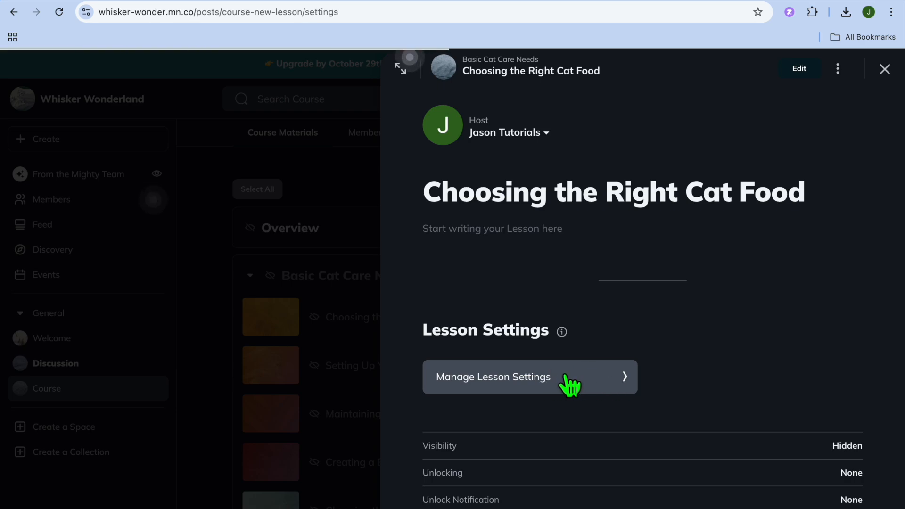
scroll(570, 387, "down", 1)
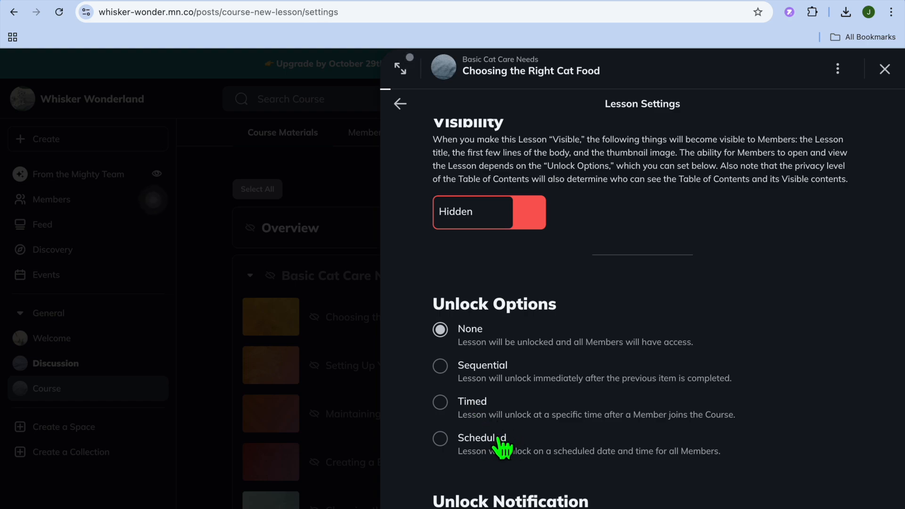
scroll(499, 443, "down", 1)
scroll(499, 441, "down", 6)
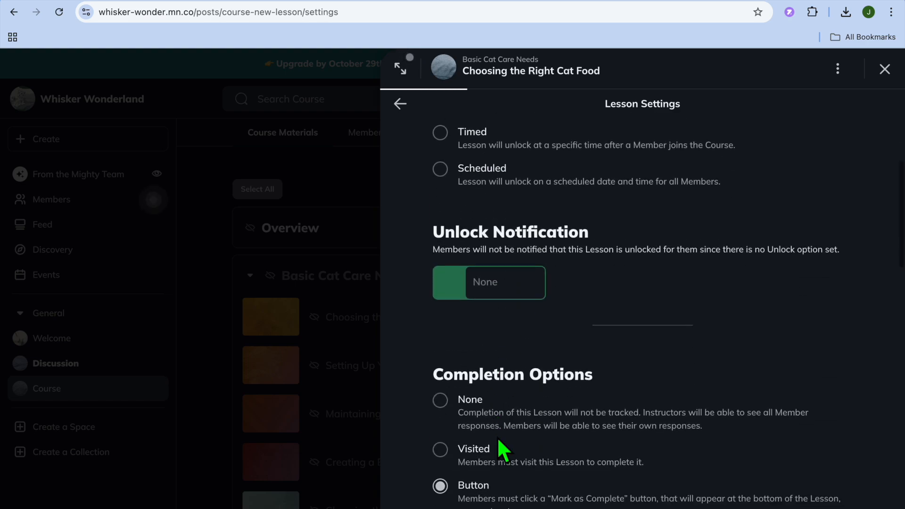
scroll(499, 440, "down", 3)
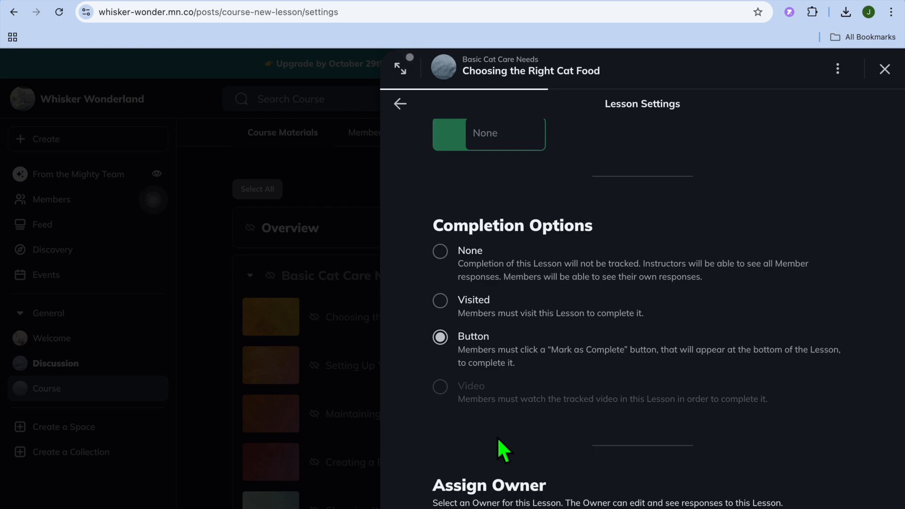
scroll(488, 330, "down", 4)
scroll(486, 363, "down", 12)
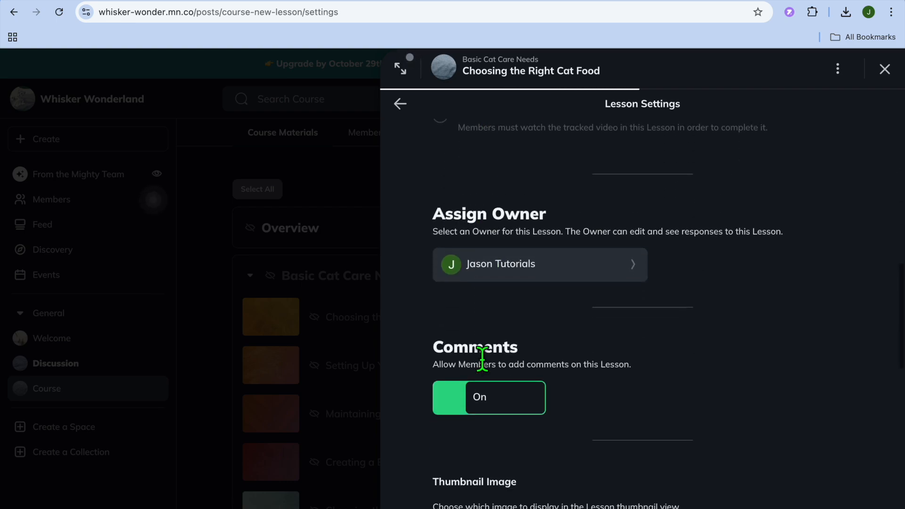
scroll(483, 360, "up", 6)
scroll(482, 360, "up", 2)
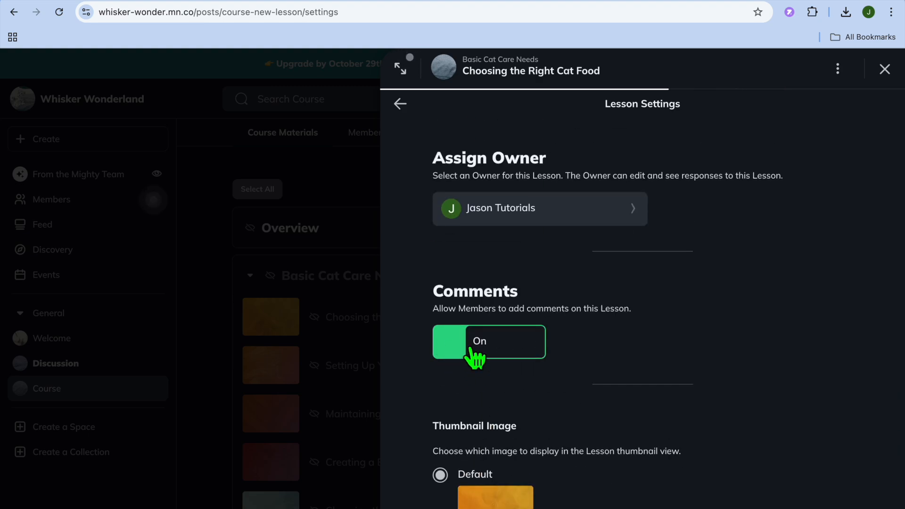
scroll(475, 358, "down", 3)
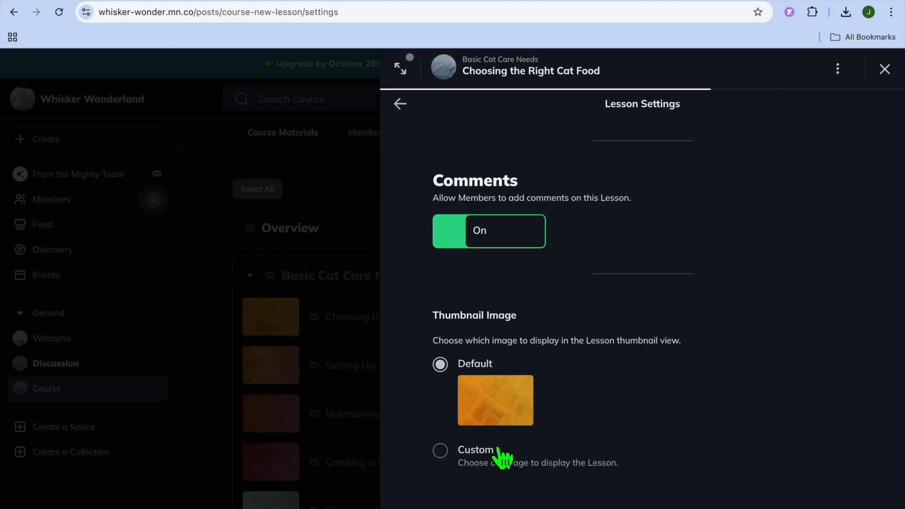
scroll(490, 418, "down", 5)
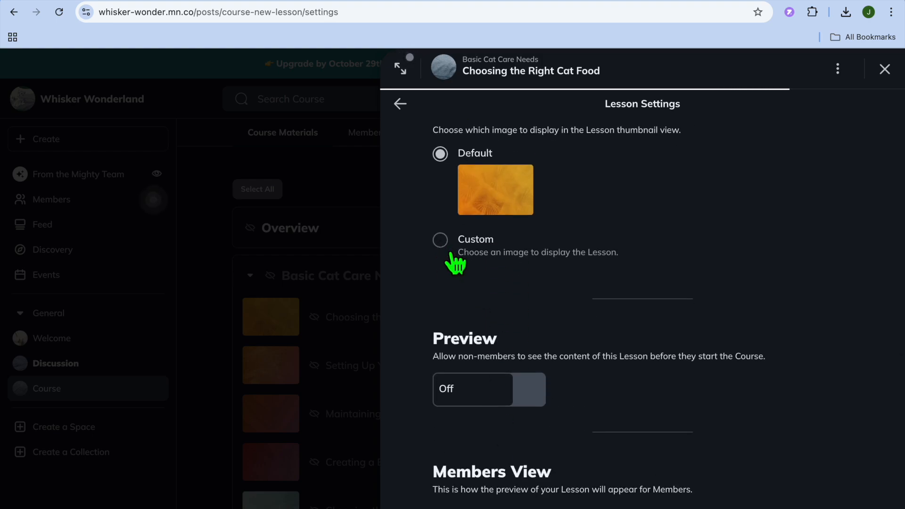
scroll(469, 283, "down", 3)
scroll(468, 294, "down", 1)
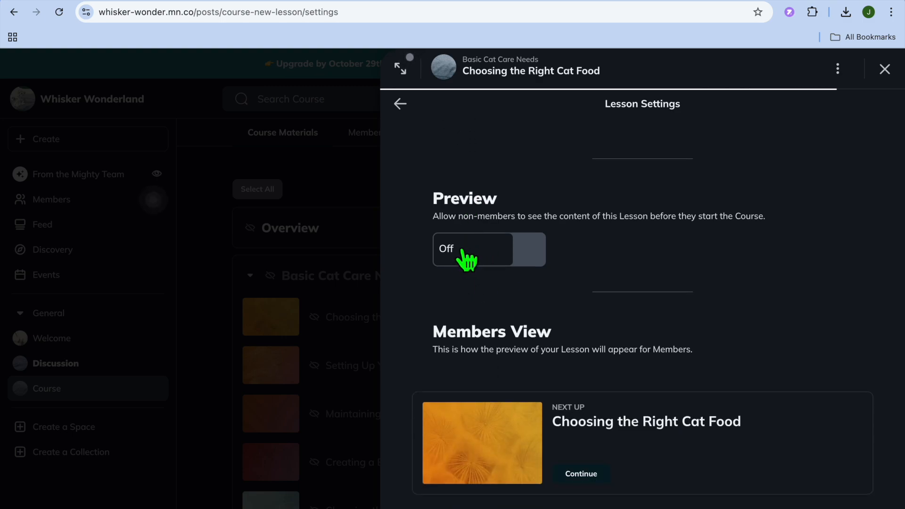
Switch the lesson's visibility from hidden to visible, choose to notify all members, and close the lesson.
scroll(483, 258, "up", 5)
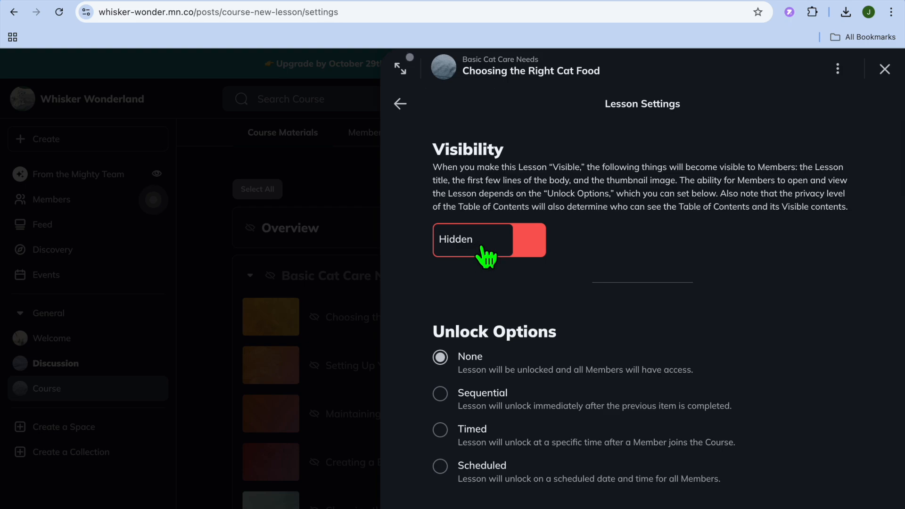
left_click(511, 241)
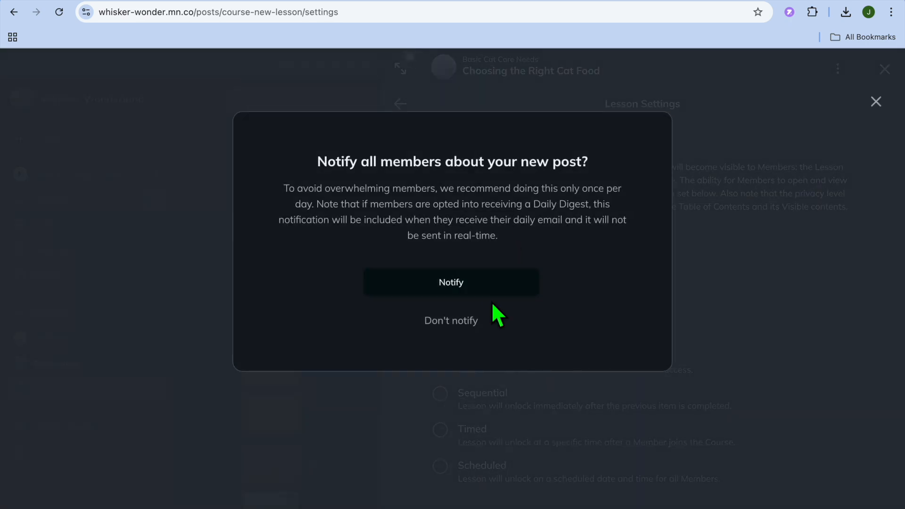
left_click(473, 285)
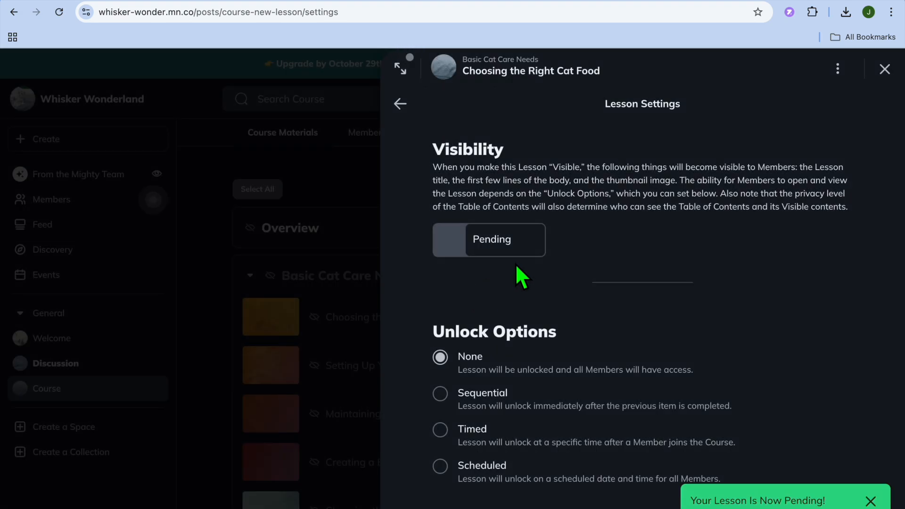
mouse_move(485, 247)
left_click(885, 69)
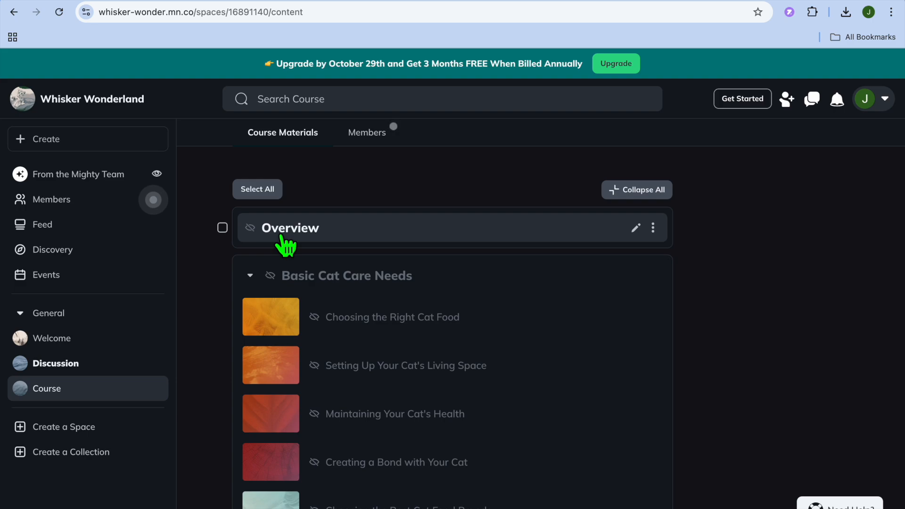
Look over the network's Members page with its invitation link, and browse the posts in the Feed.
left_click(91, 199)
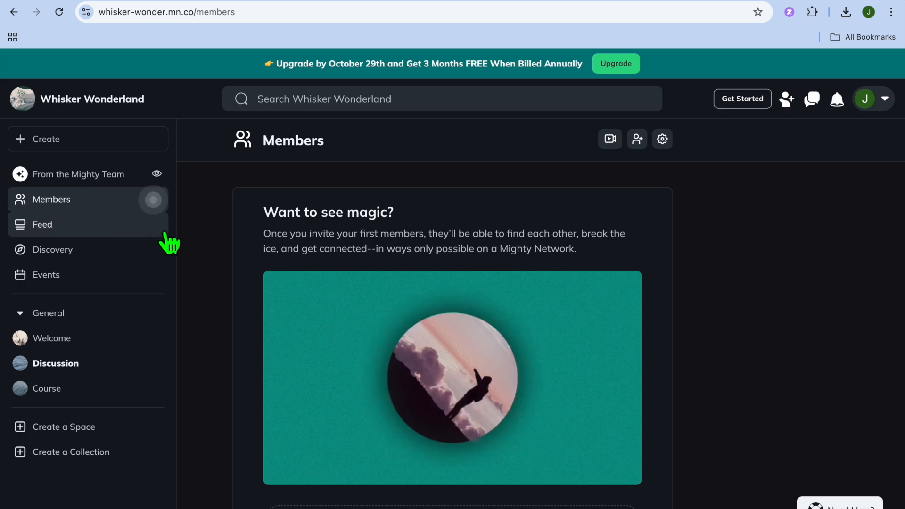
scroll(168, 240, "down", 1)
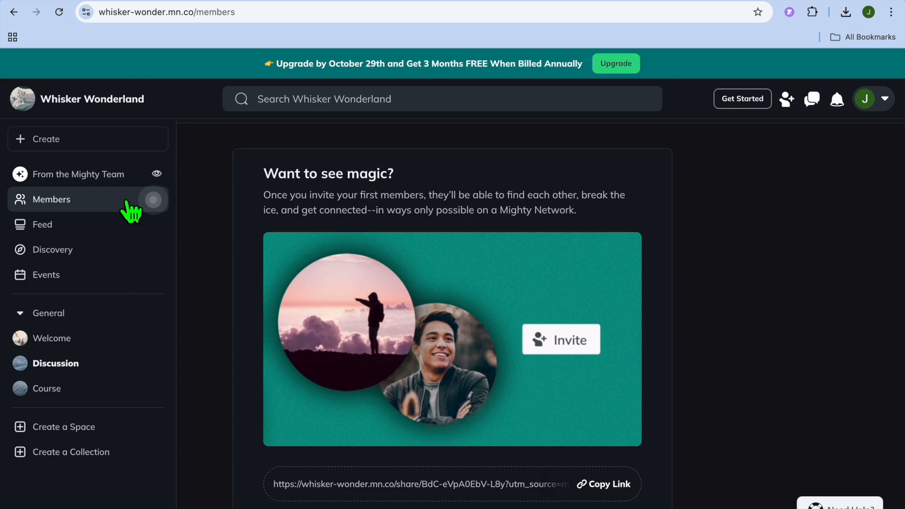
left_click(68, 225)
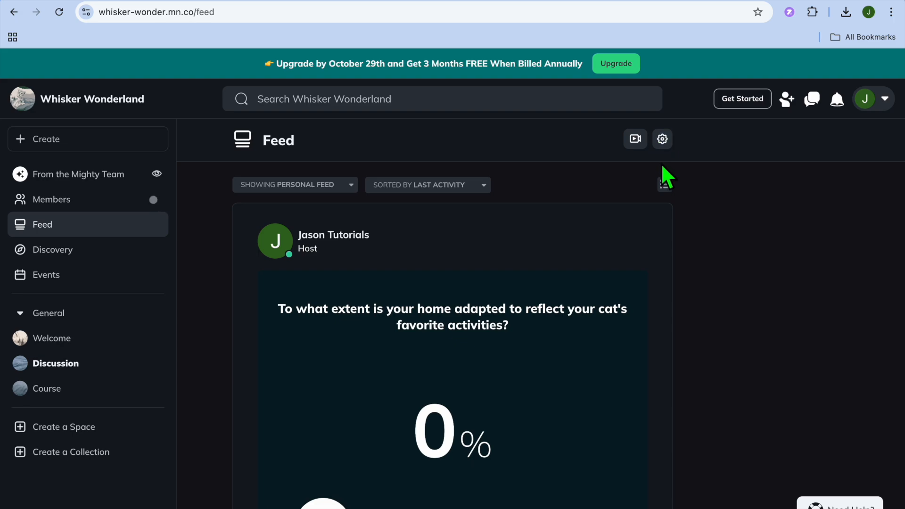
scroll(608, 219, "down", 10)
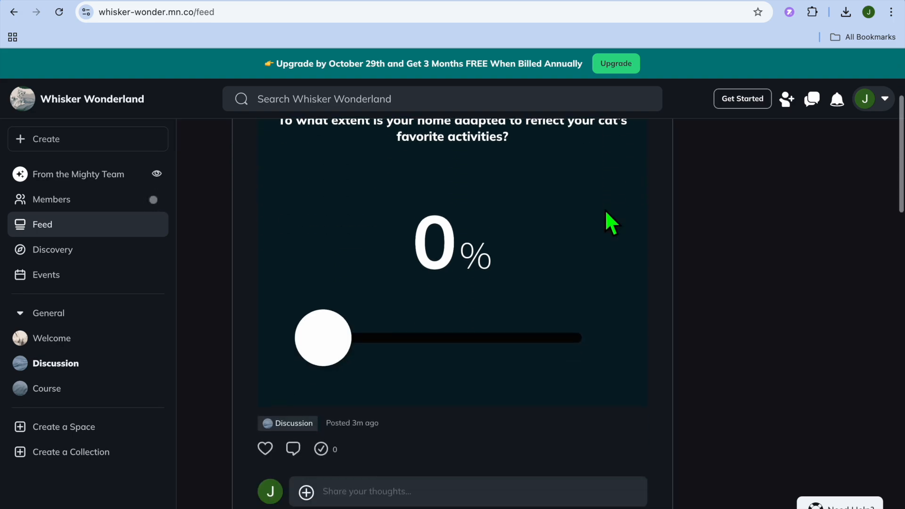
scroll(607, 219, "up", 10)
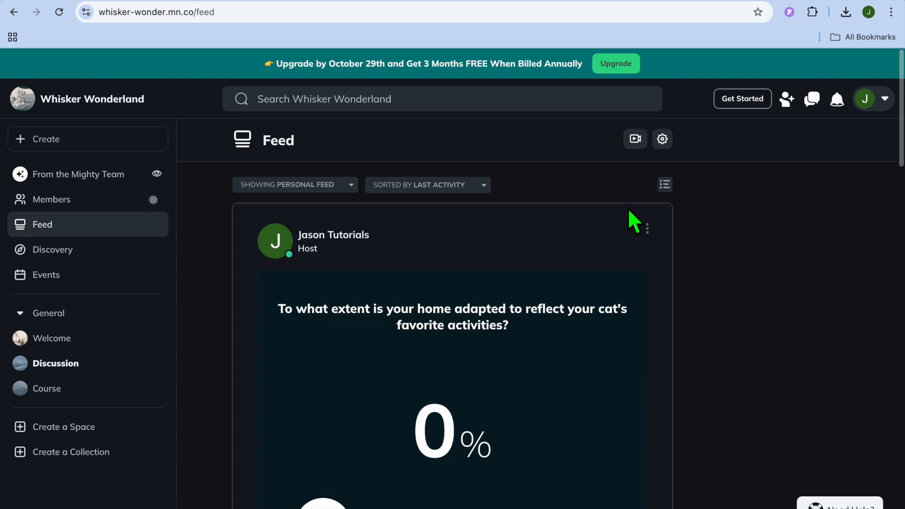
Examine the Feed's display name and content-hiding settings, close them without changes, and look through the feed posts.
left_click(661, 141)
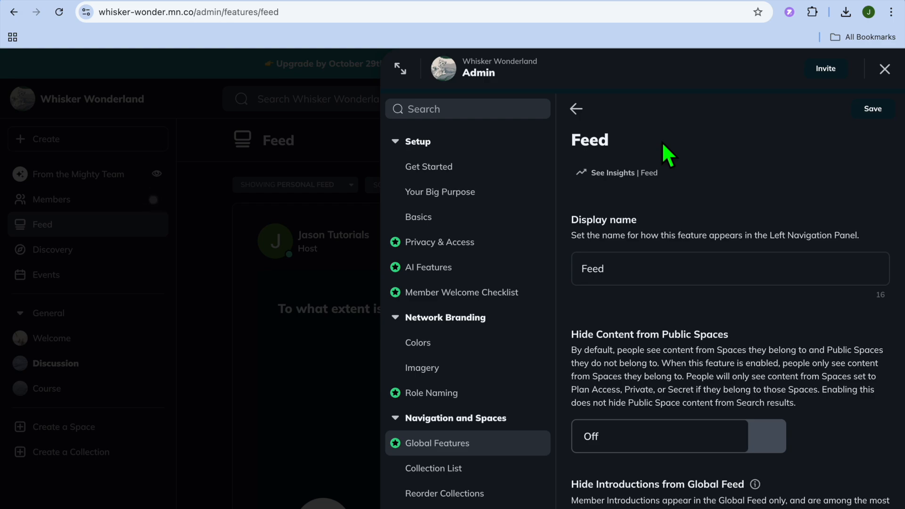
left_click(631, 271)
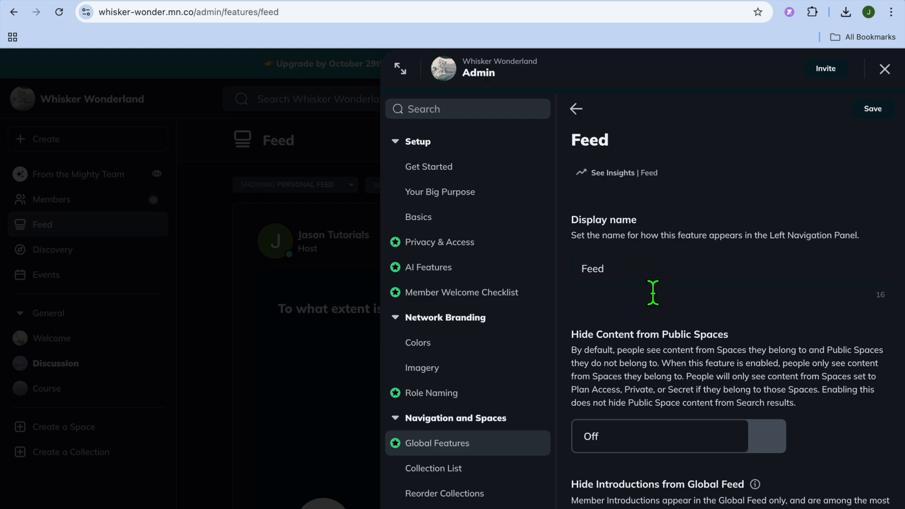
scroll(653, 293, "down", 2)
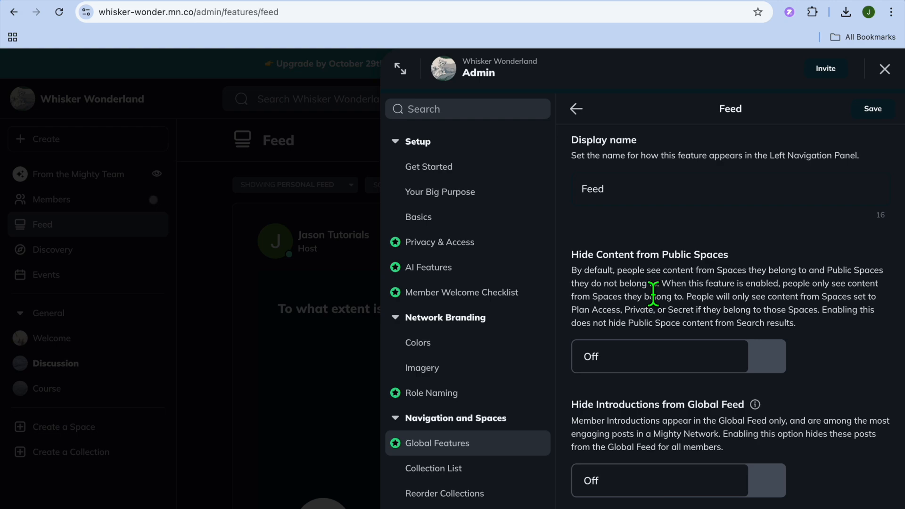
left_click(889, 75)
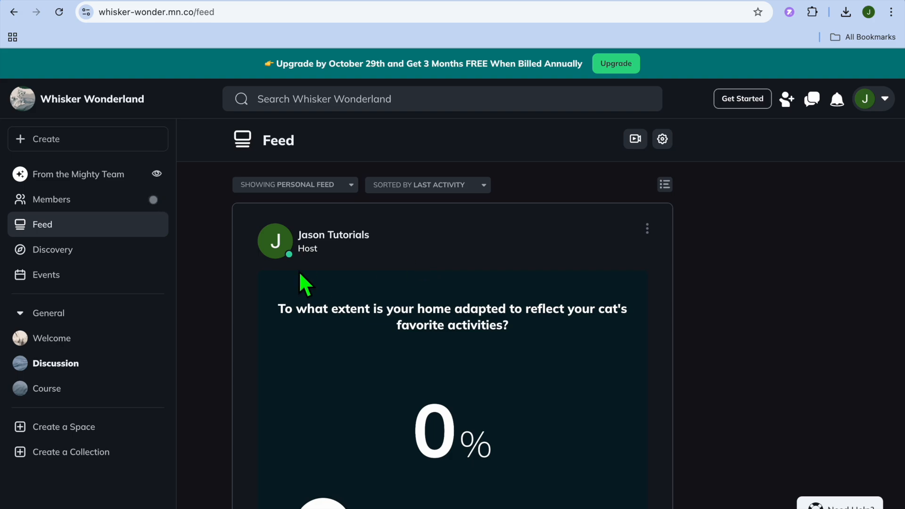
scroll(300, 274, "down", 8)
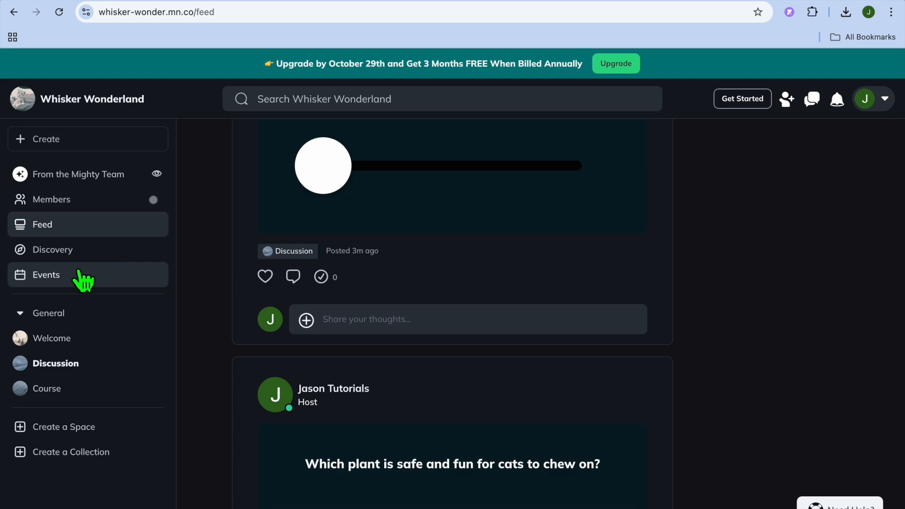
View the Events page, check its option for starting a live video, and return to the events calendar.
left_click(83, 281)
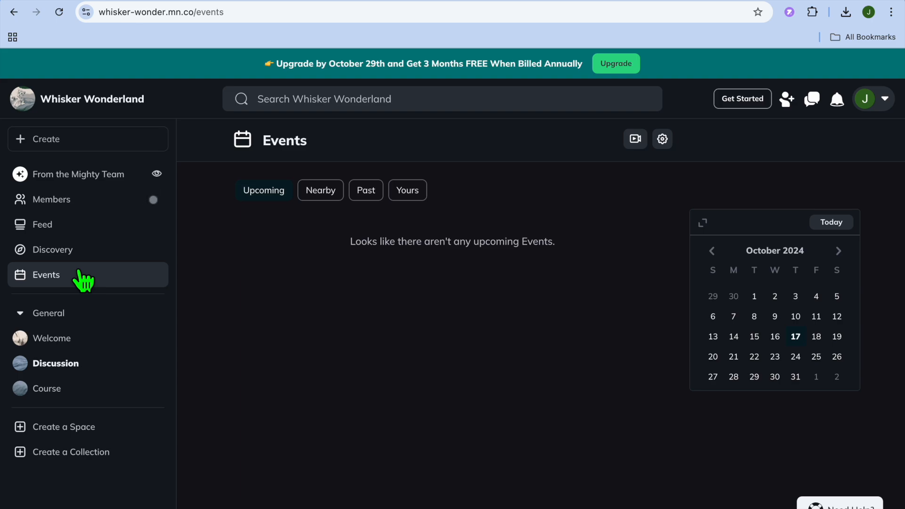
left_click(635, 139)
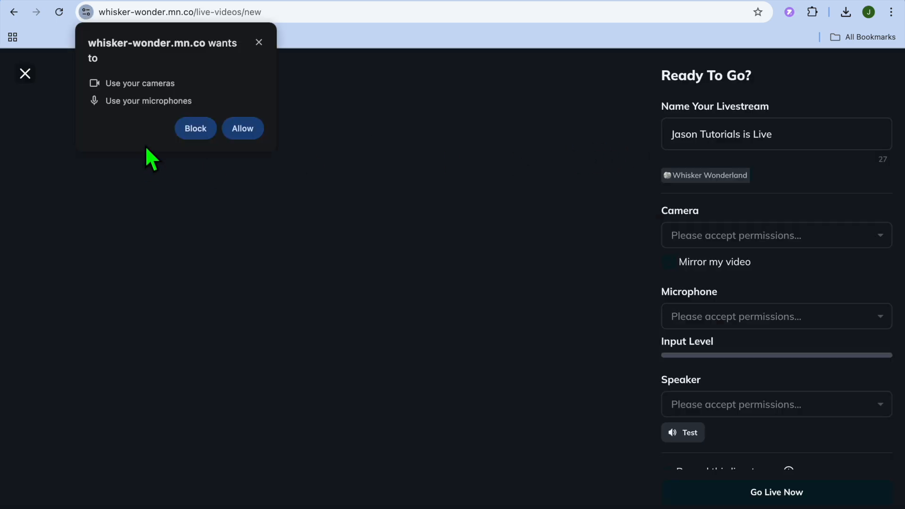
left_click(188, 126)
left_click(25, 73)
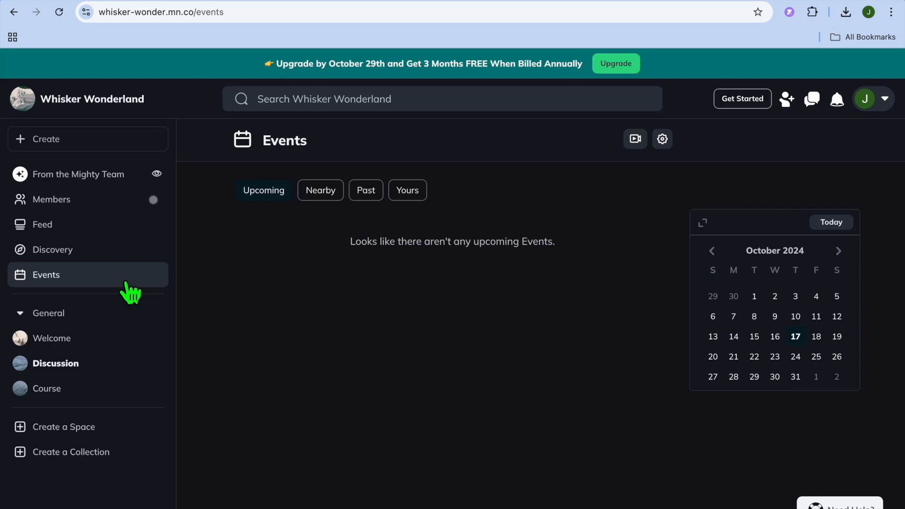
Review the templates available for creating a new Space and close the selection without choosing one.
left_click(70, 431)
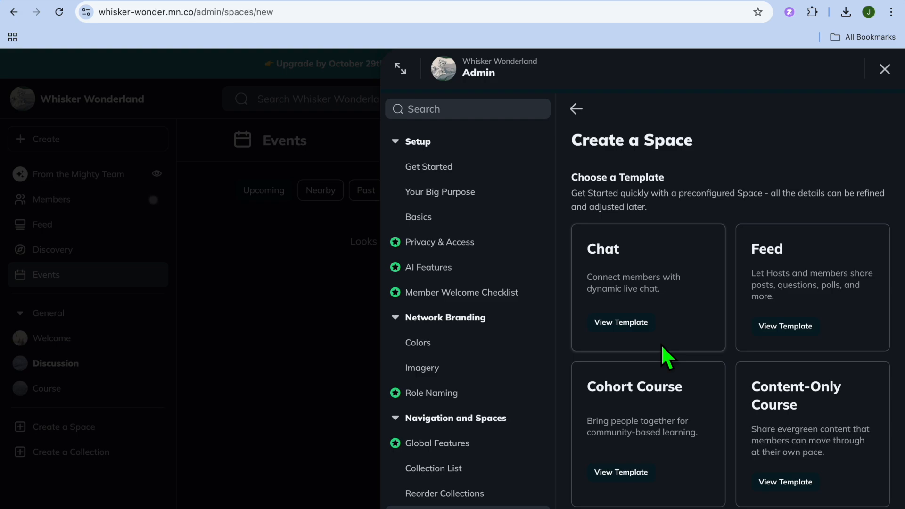
scroll(661, 344, "down", 10)
scroll(681, 311, "up", 10)
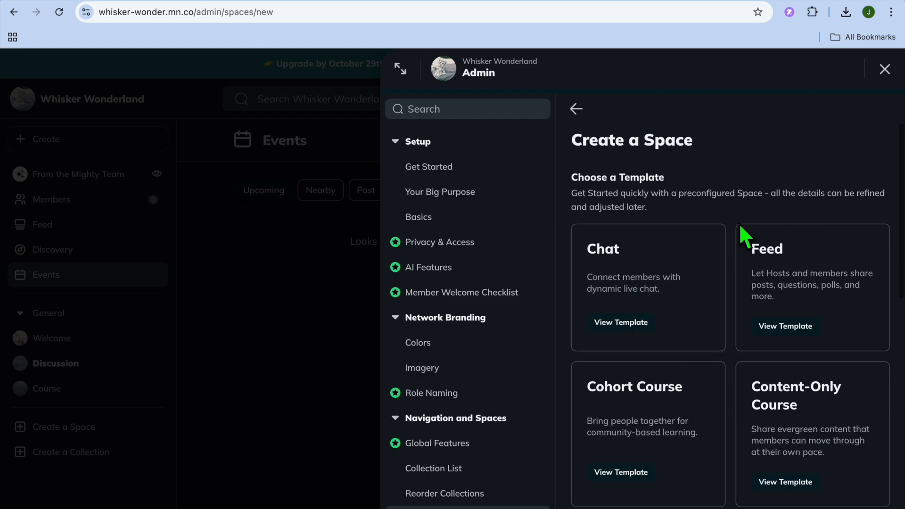
left_click(886, 70)
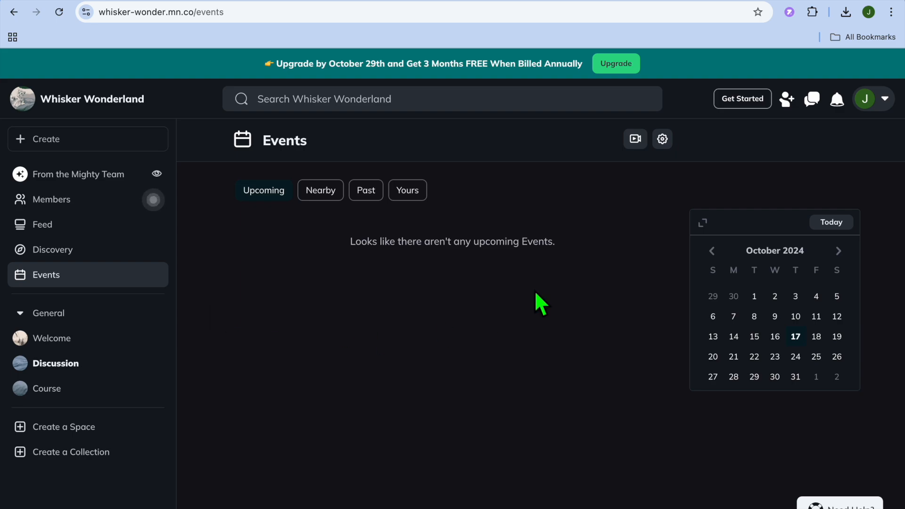
Review the Get Started checklist, expanding the Join Mighty Community, Explore People Magic AI Features, and Customize Your Spaces and Collections items.
left_click(746, 100)
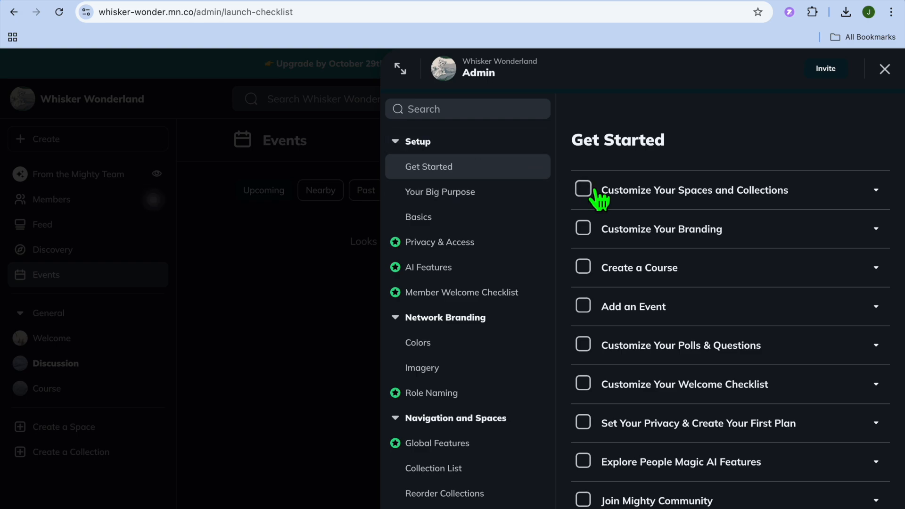
scroll(610, 418, "down", 2)
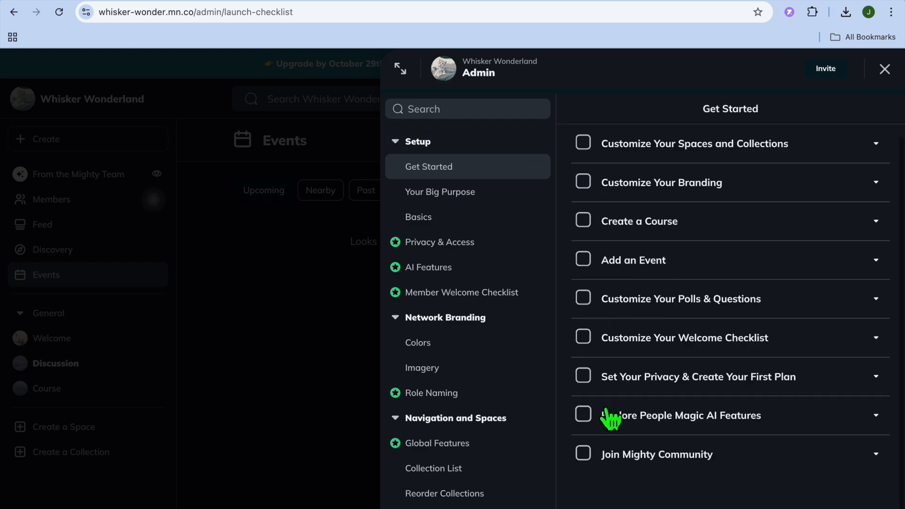
left_click(618, 461)
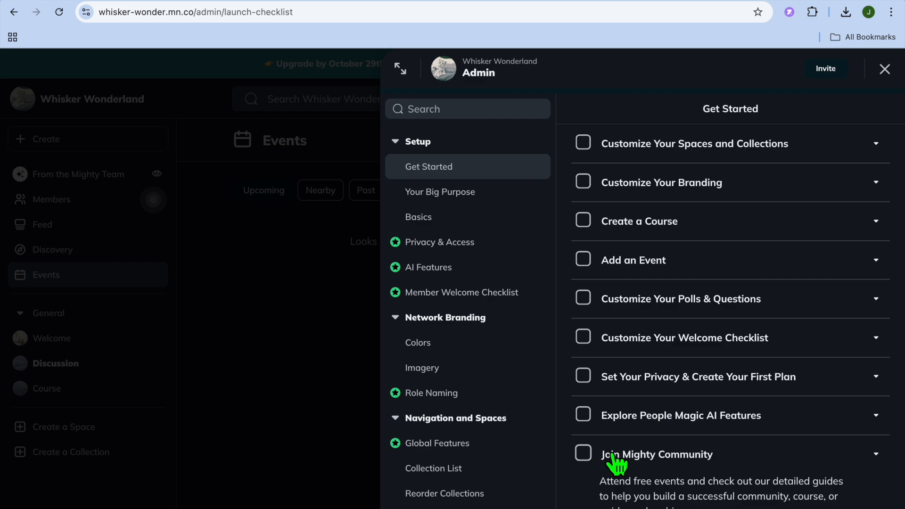
left_click(657, 417)
scroll(658, 429, "down", 8)
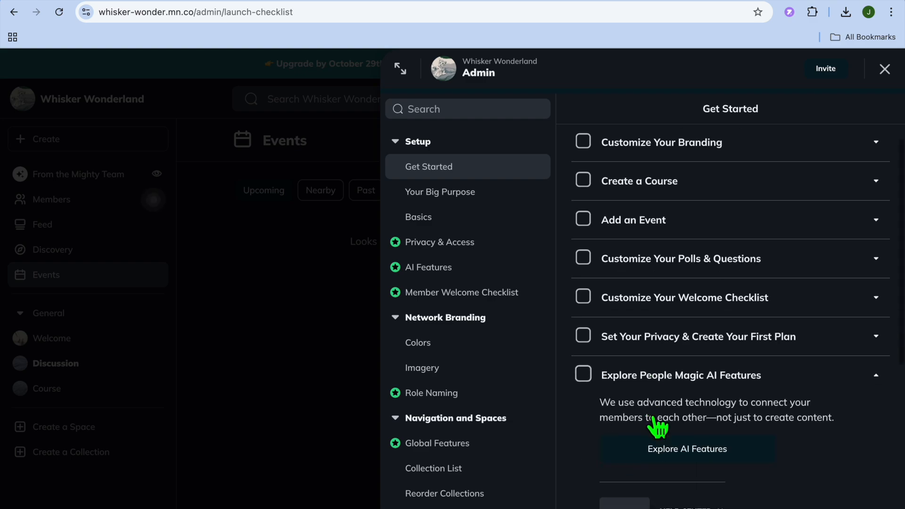
scroll(657, 428, "up", 9)
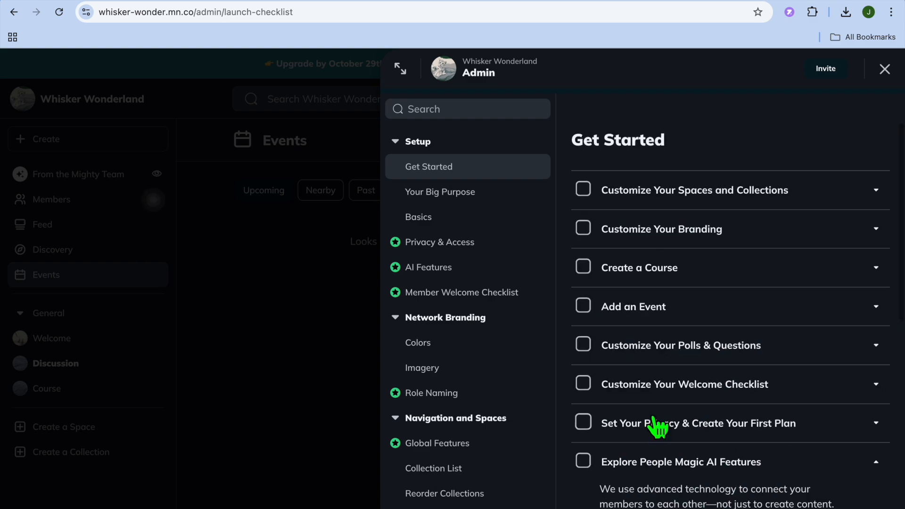
left_click(680, 190)
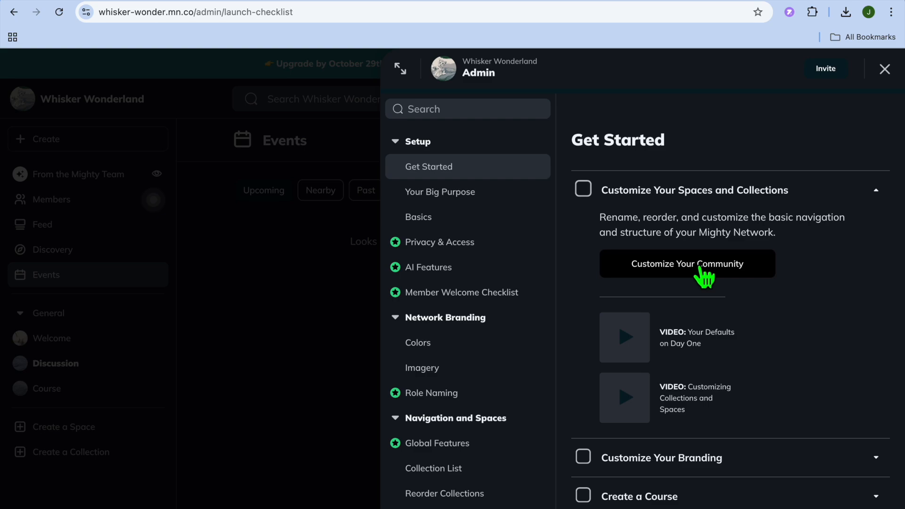
Examine the Customize Your Branding and Create a Course items in the Get Started checklist, including their guides and videos.
scroll(702, 272, "down", 3)
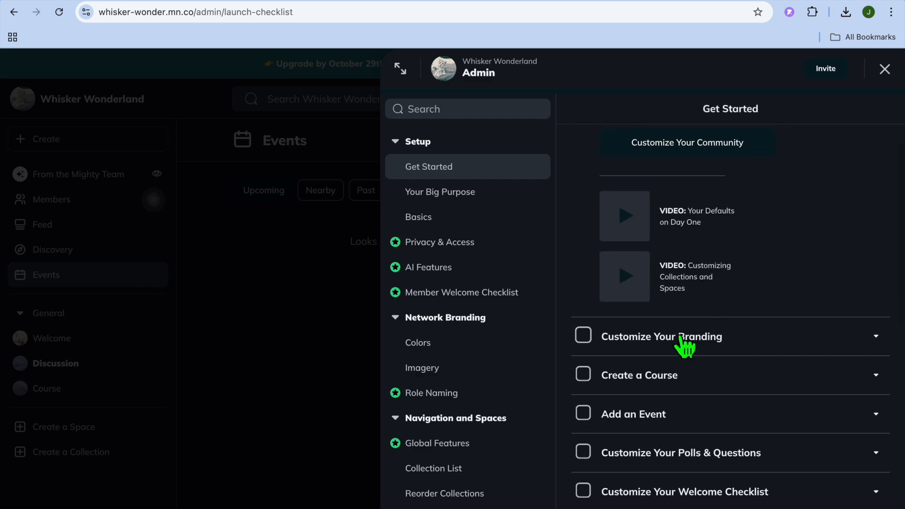
left_click(685, 344)
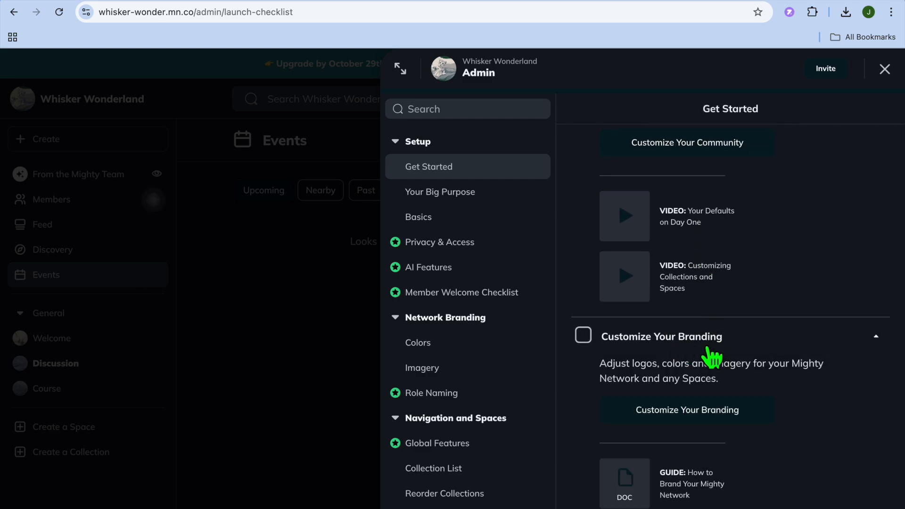
scroll(712, 357, "down", 2)
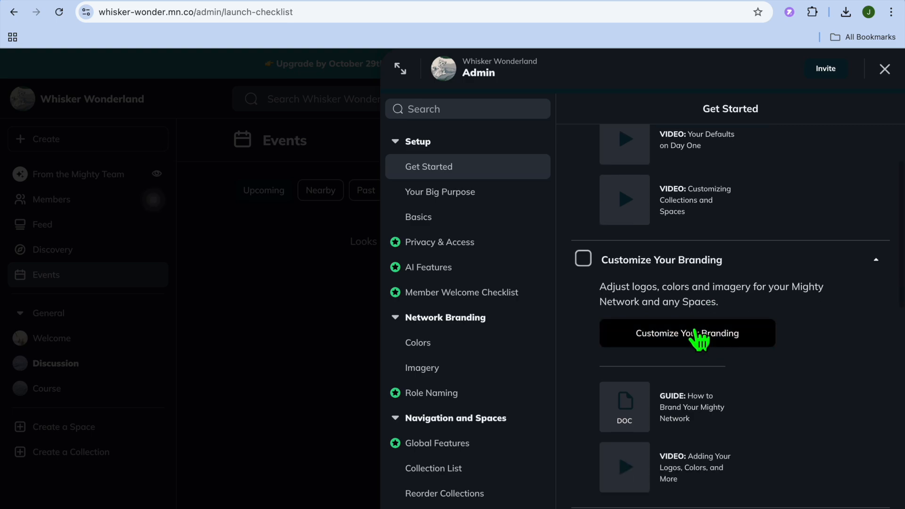
scroll(694, 331, "down", 1)
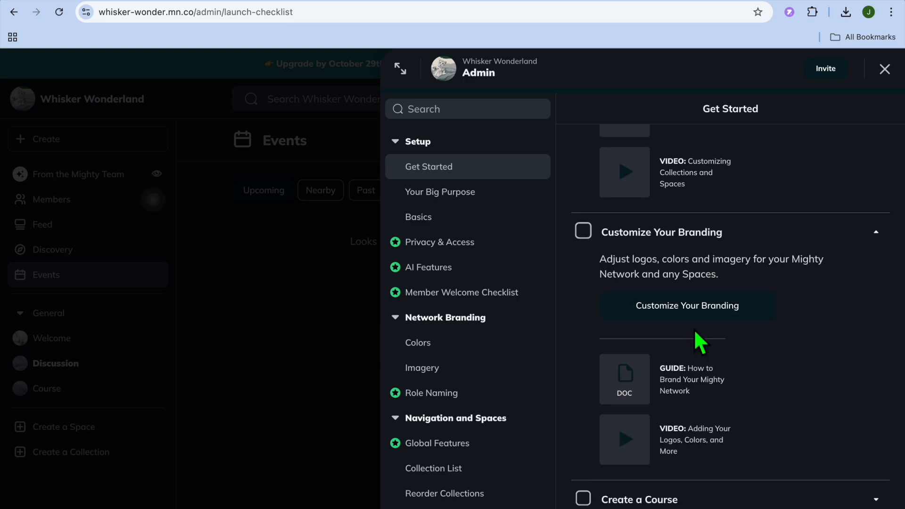
scroll(698, 332, "down", 4)
left_click(640, 337)
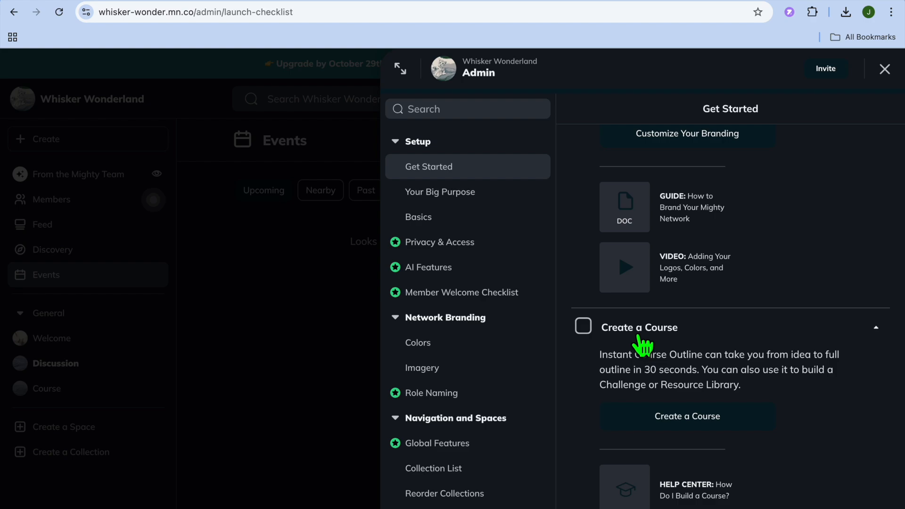
scroll(640, 337, "down", 6)
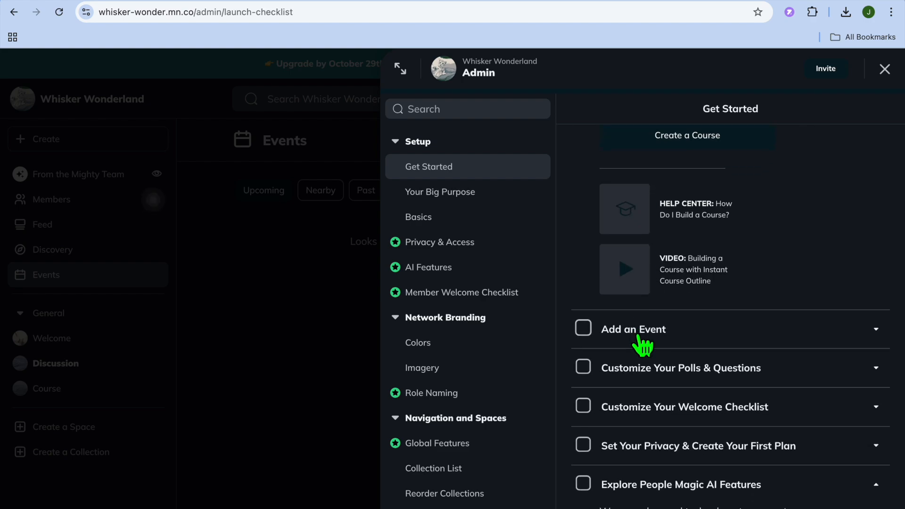
Review the Customize Your Polls & Questions checklist item with its guide and video, and close the Admin settings to return to Events.
left_click(656, 366)
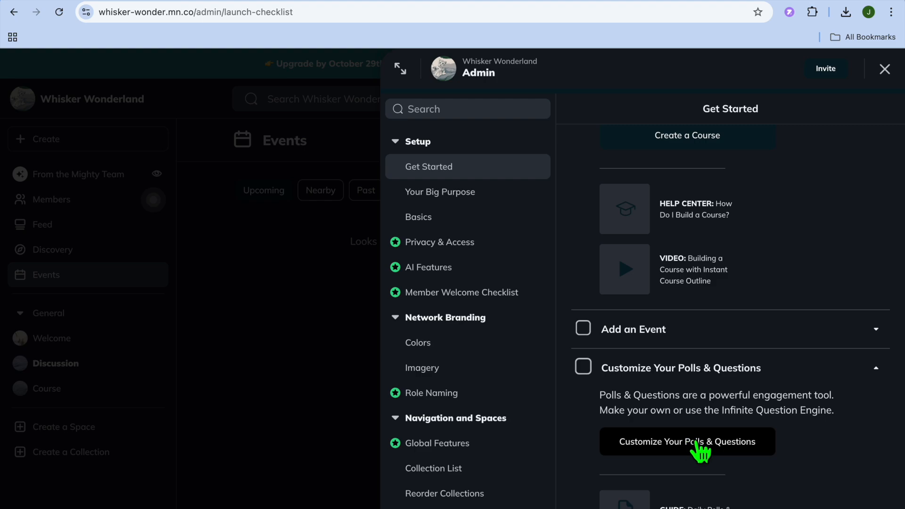
scroll(717, 444, "down", 4)
scroll(714, 440, "down", 1)
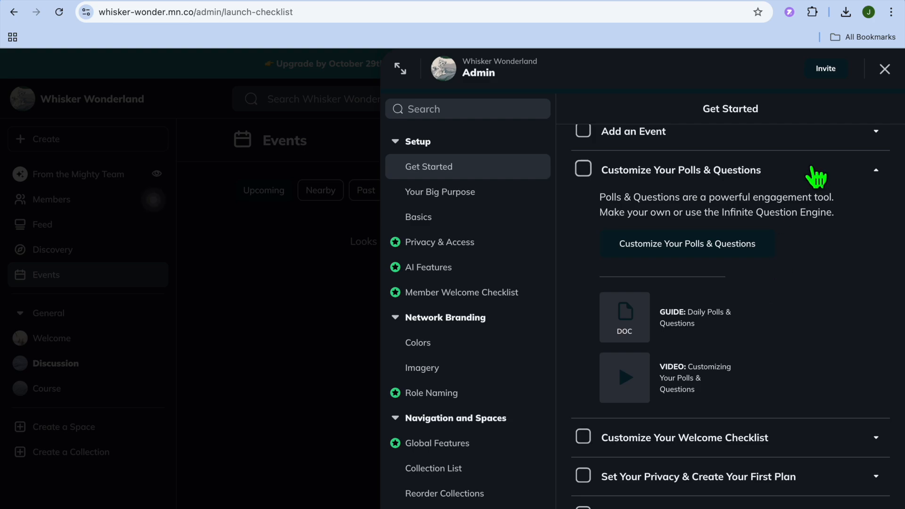
left_click(885, 70)
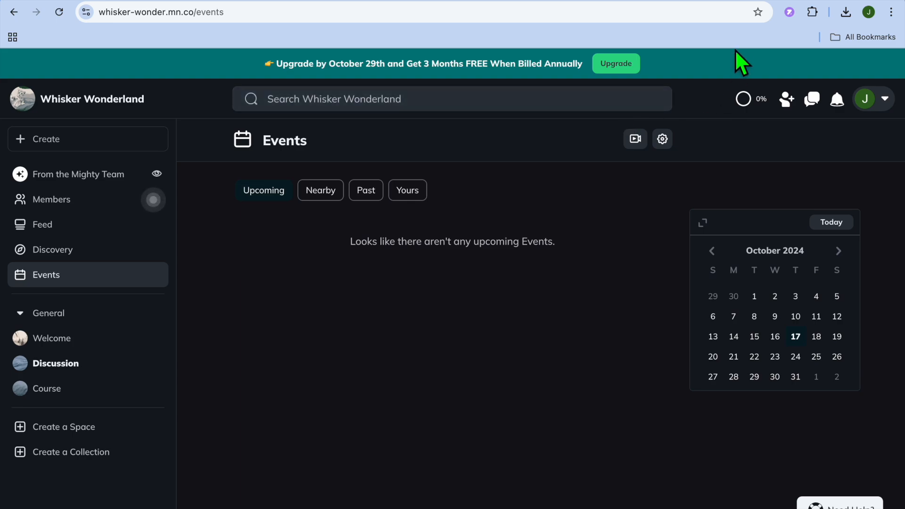
mouse_move(821, 4)
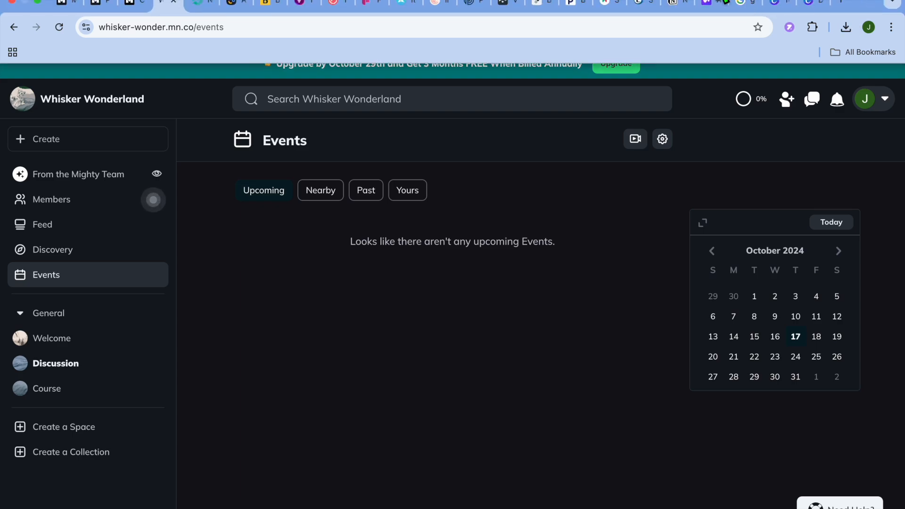